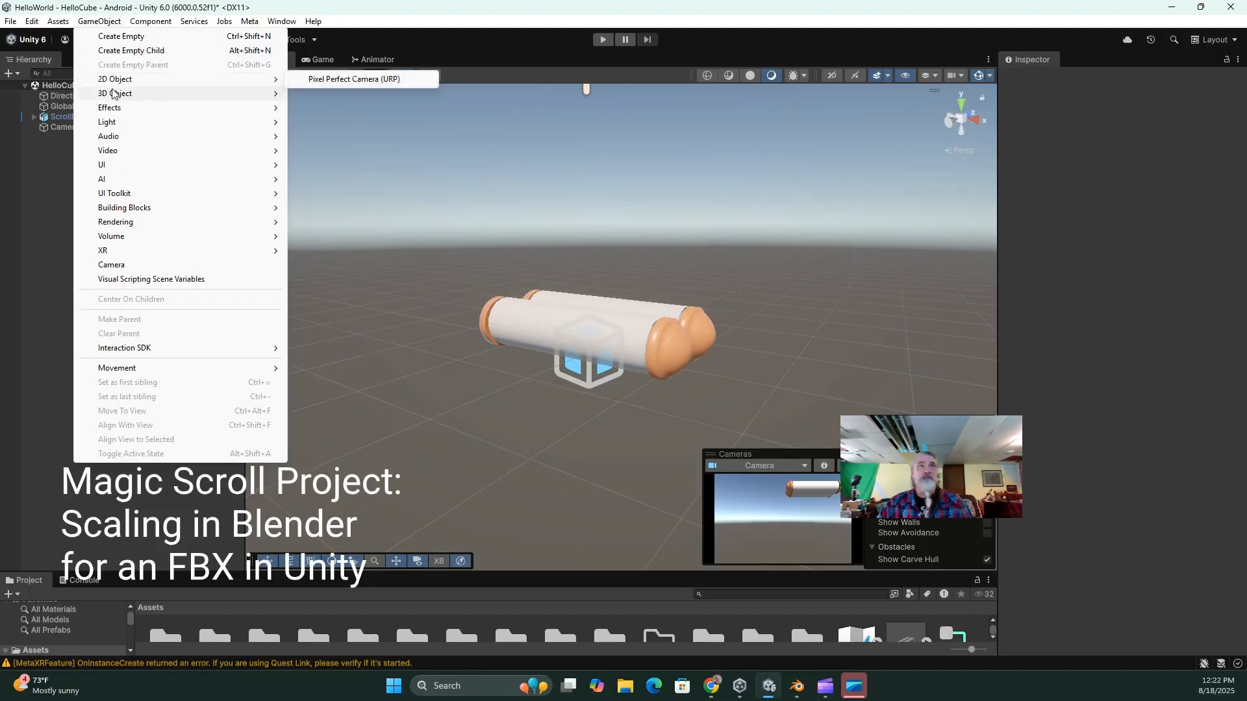
Add a 3D cube to the scene and place it beside the scroll at about X -0.5, Y 0.42, Z 1.09.
mouse_move(115, 95)
left_click(317, 94)
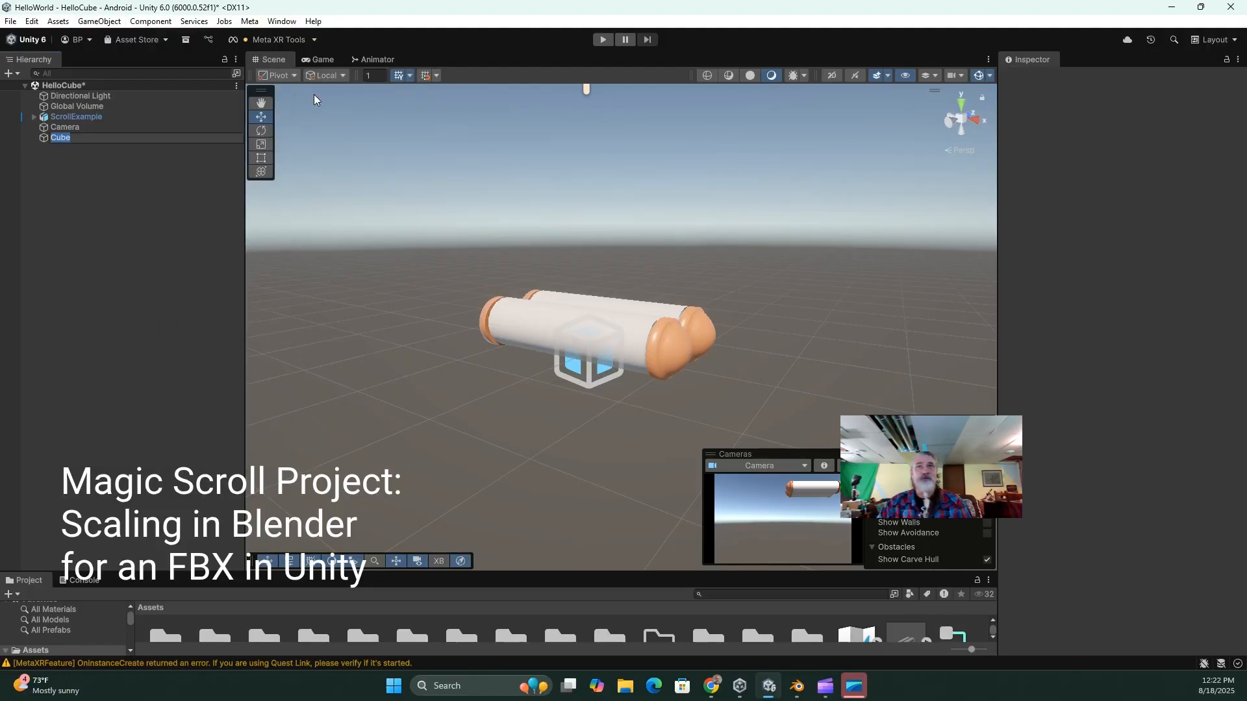
left_click_drag(643, 320, 481, 245)
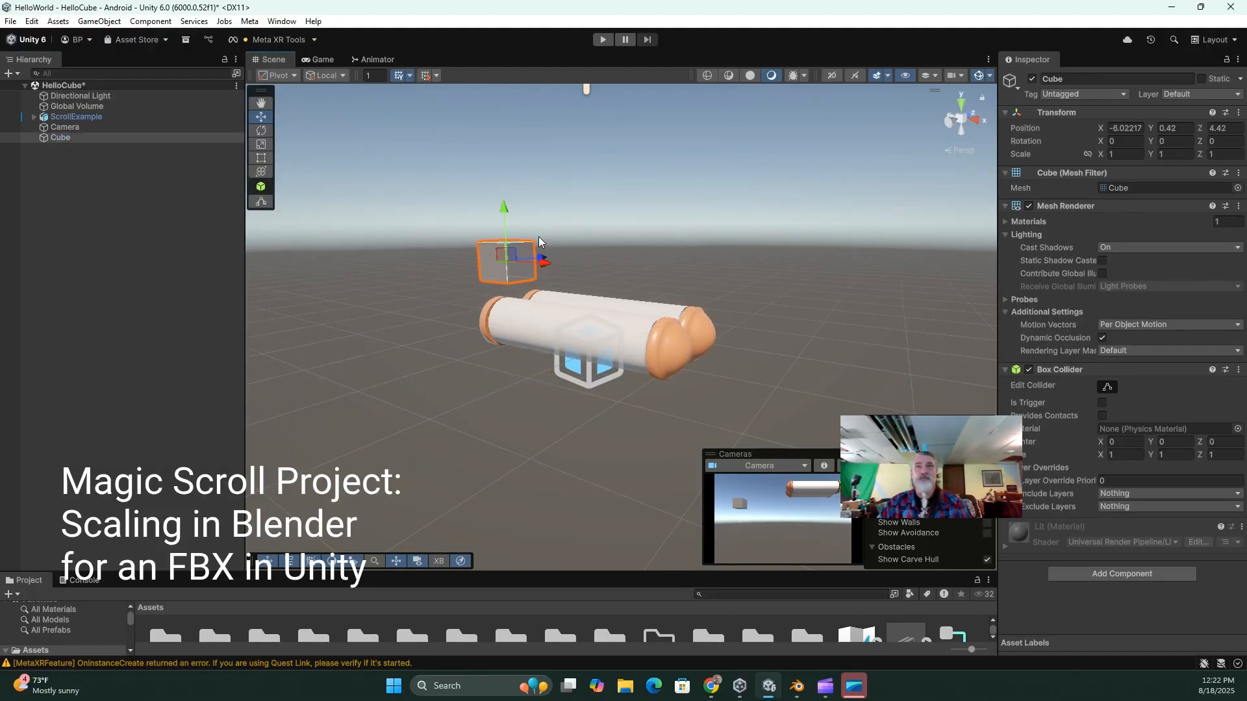
key("f")
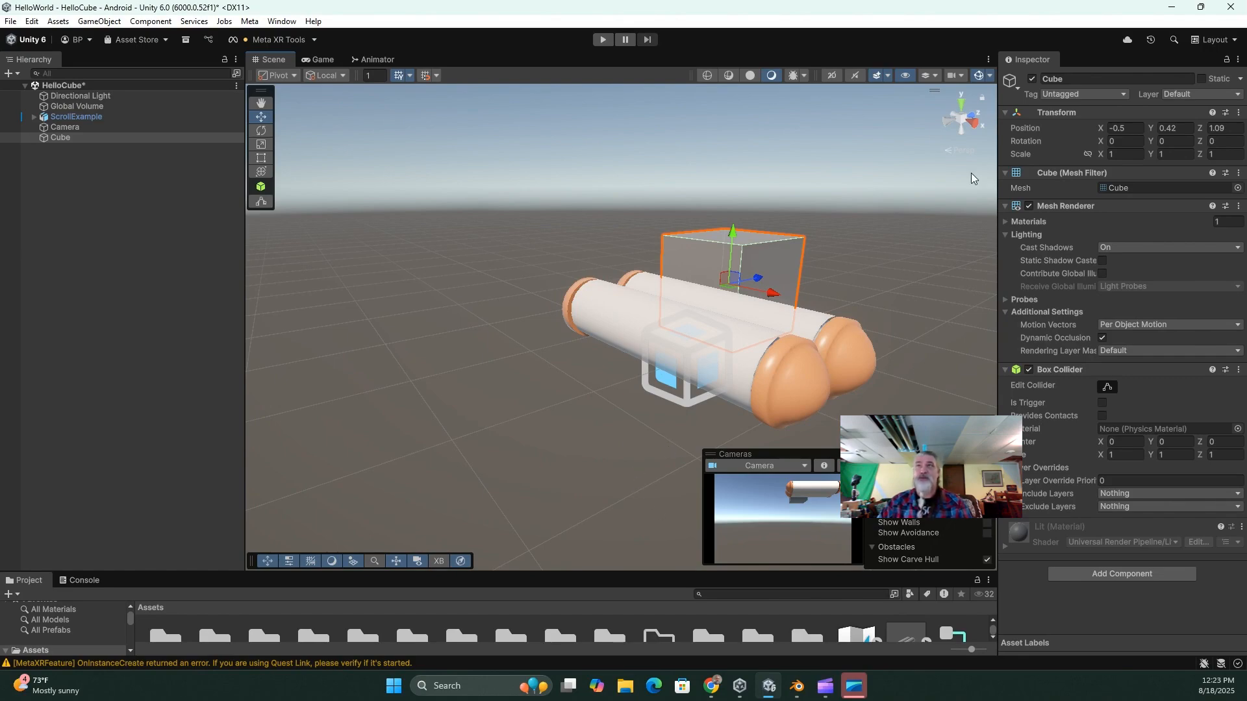
Switch to the ScrollExample file in Blender and show the selected cylinder's transform values in the viewport.
left_click(1171, 6)
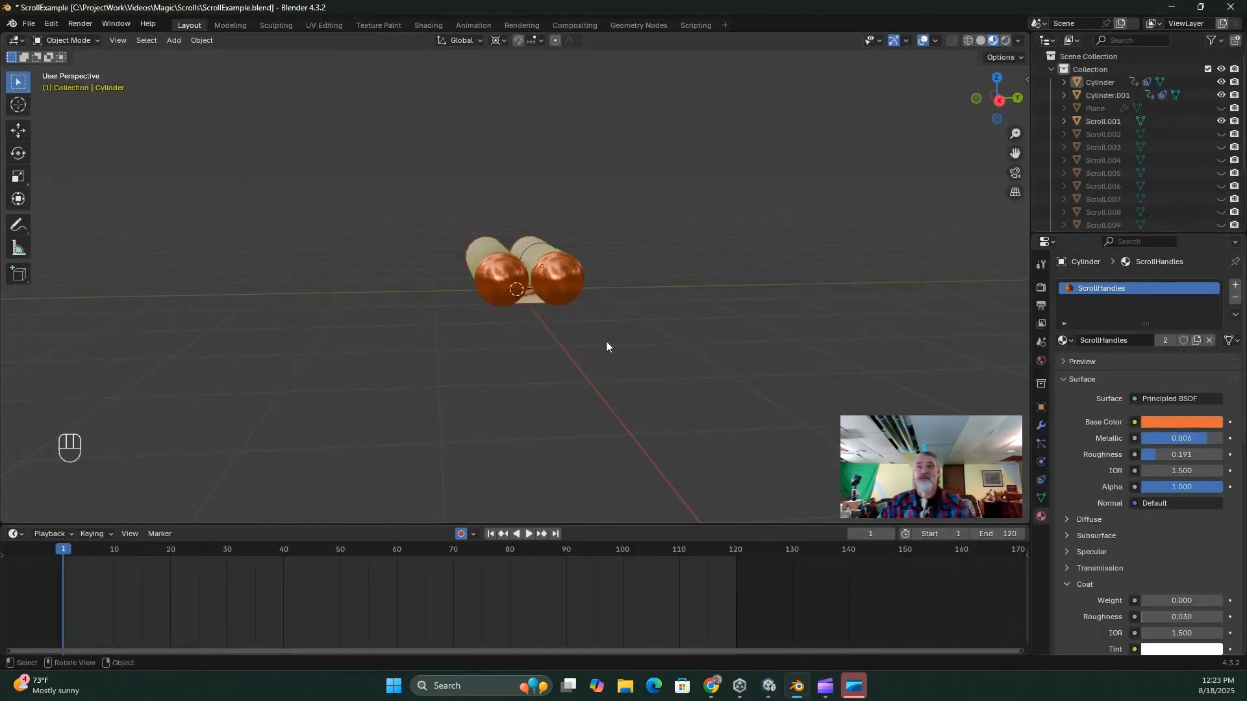
middle_click_drag(504, 342, 534, 415)
key("n")
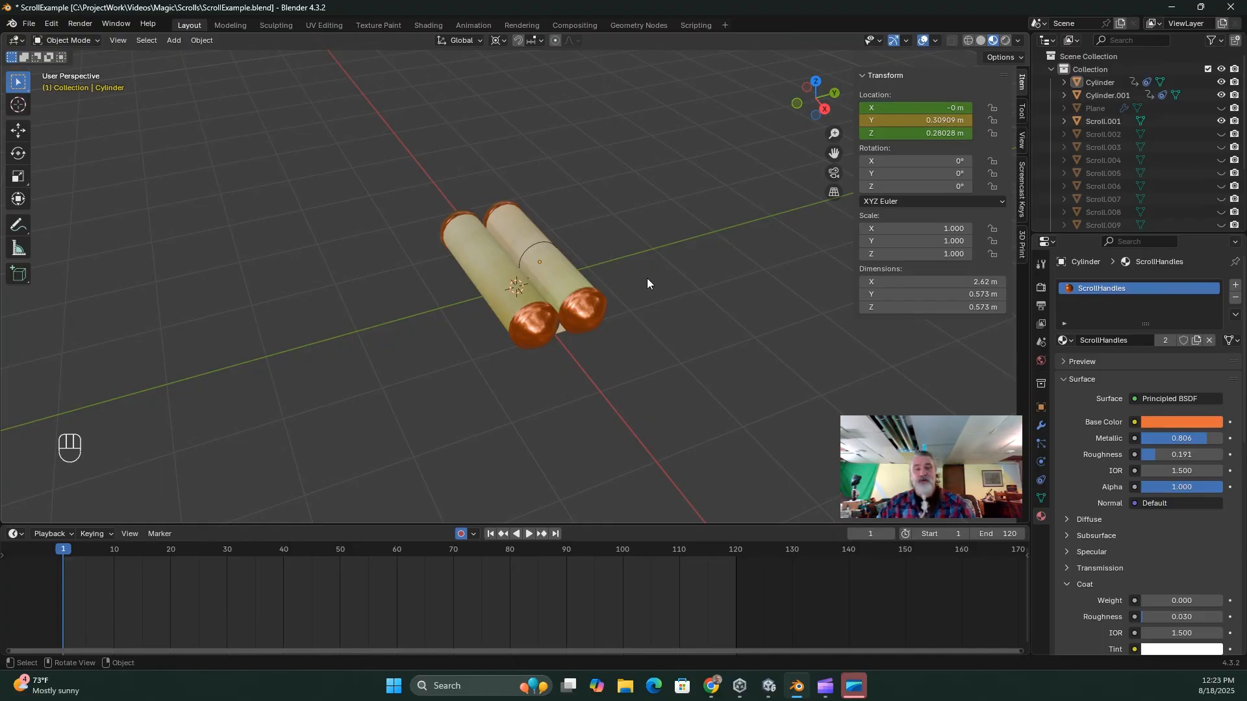
Try setting the X, Y and Z scale of all visible scroll objects at once to 0.01.
key("a")
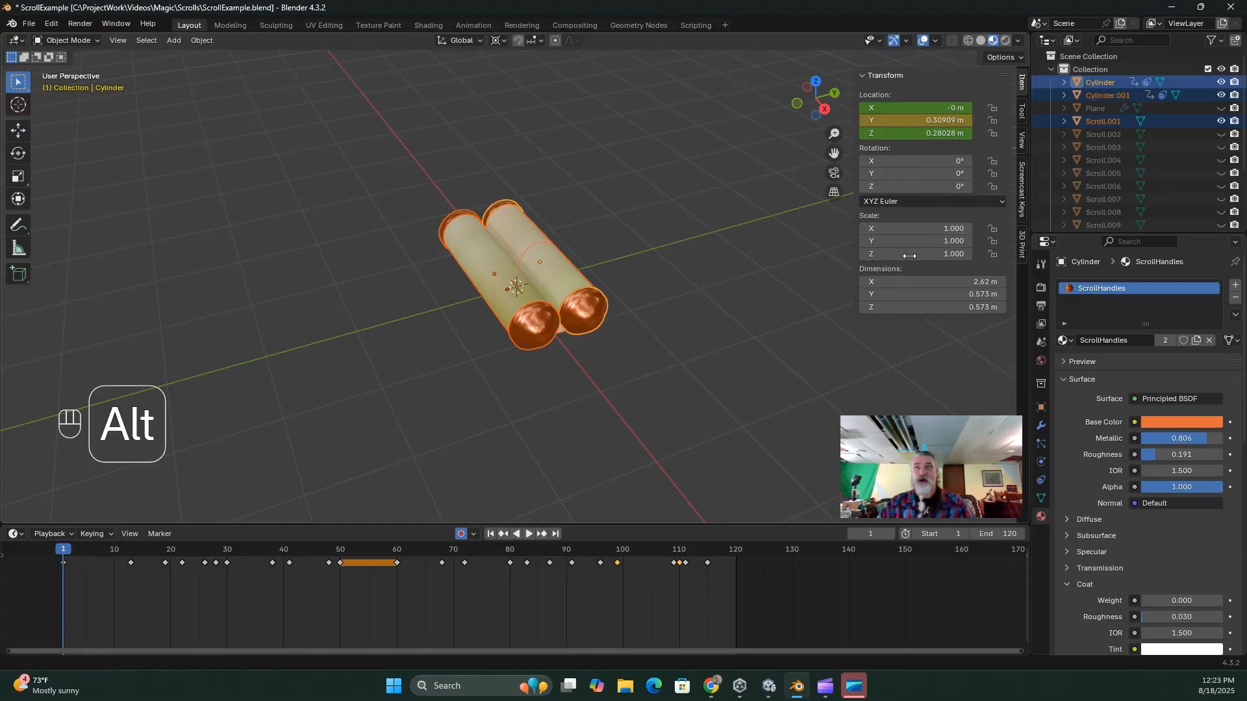
left_click(909, 229, "alt")
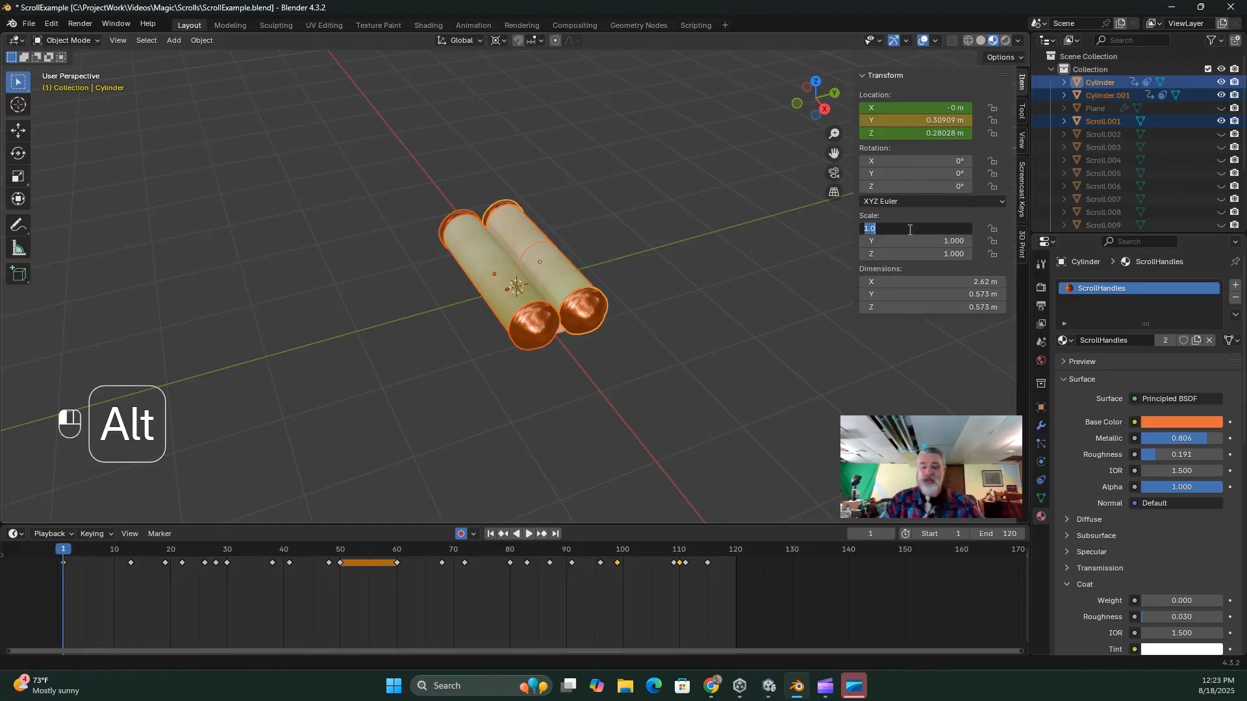
type(".01")
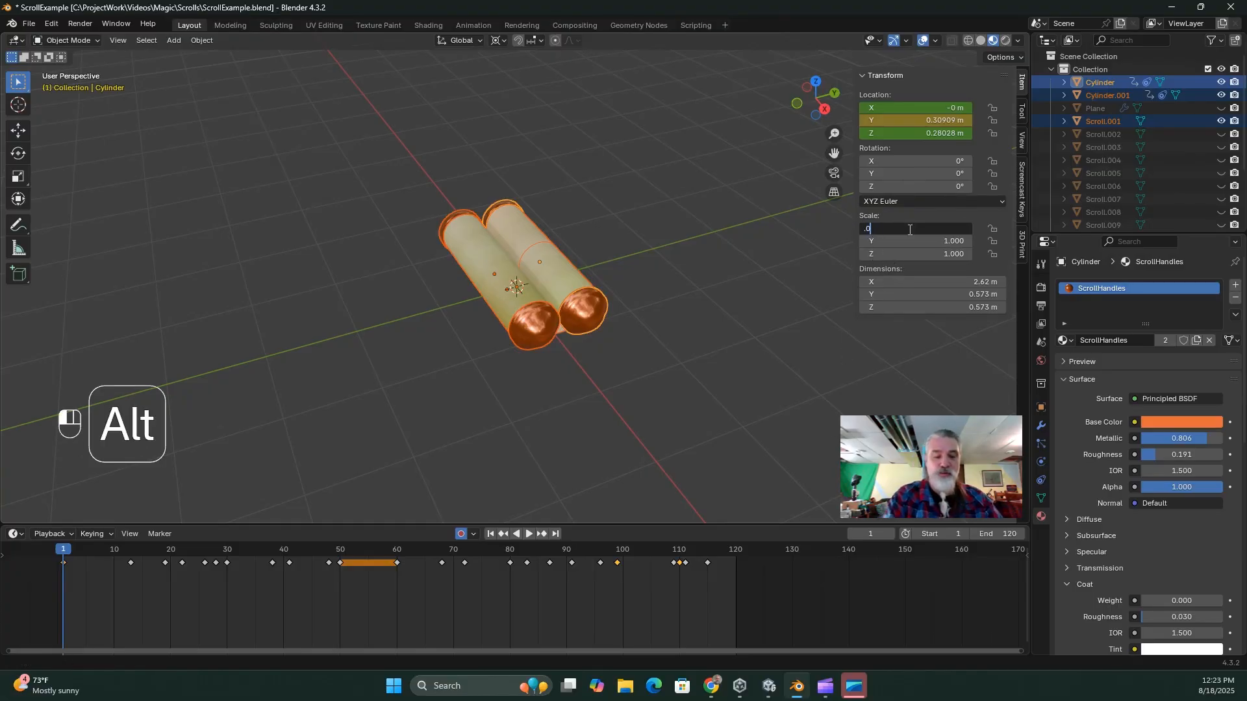
left_click(942, 242, "alt")
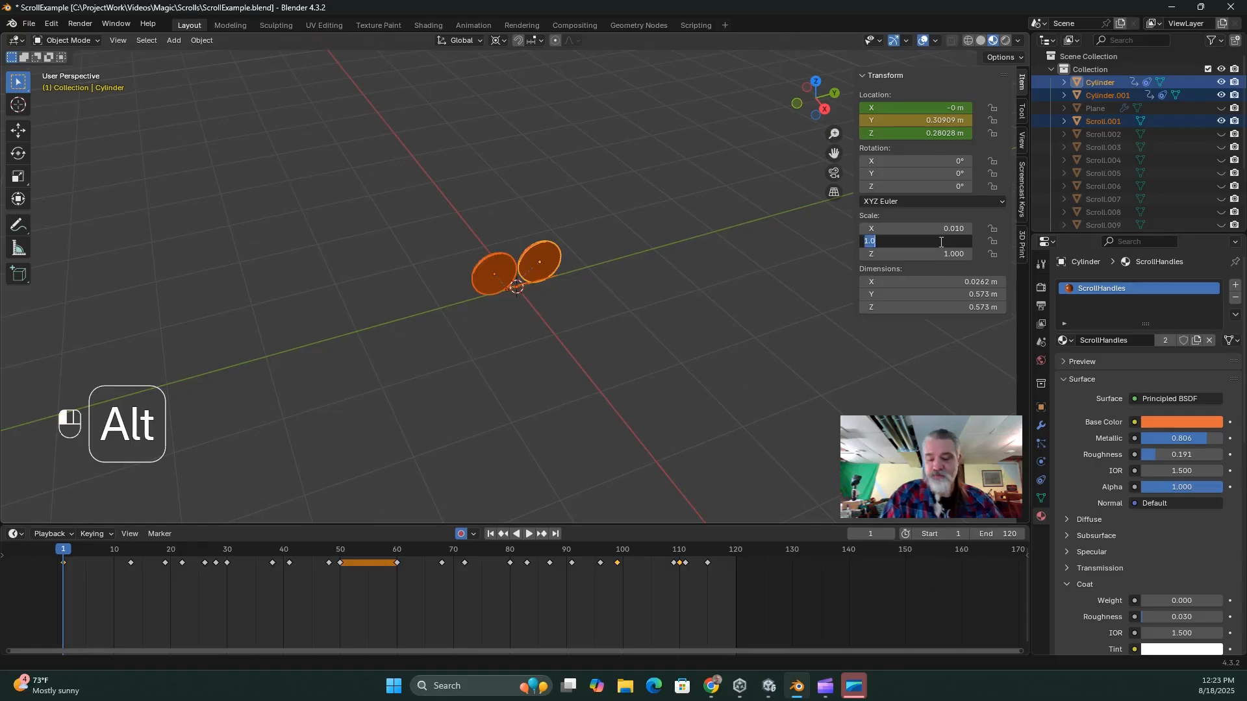
type(".01")
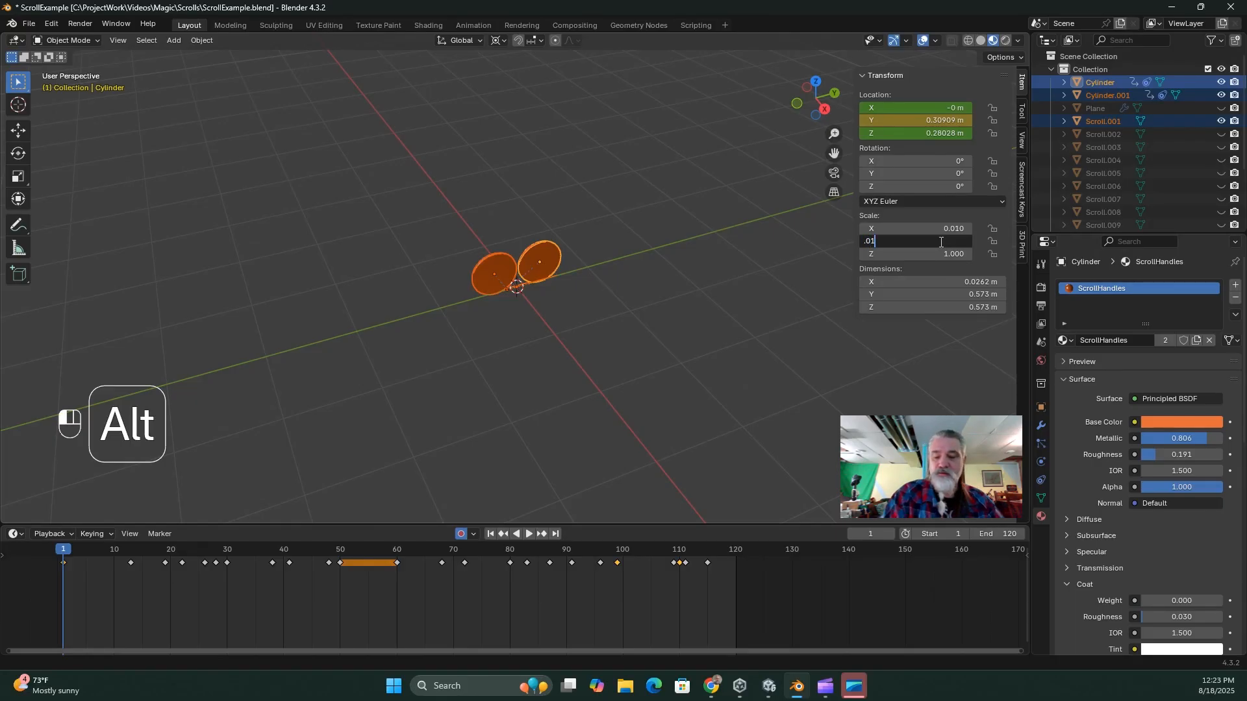
key("Return")
scroll(548, 252, "up", 12)
scroll(548, 247, "up", 2)
middle_click_drag(548, 247, 528, 233)
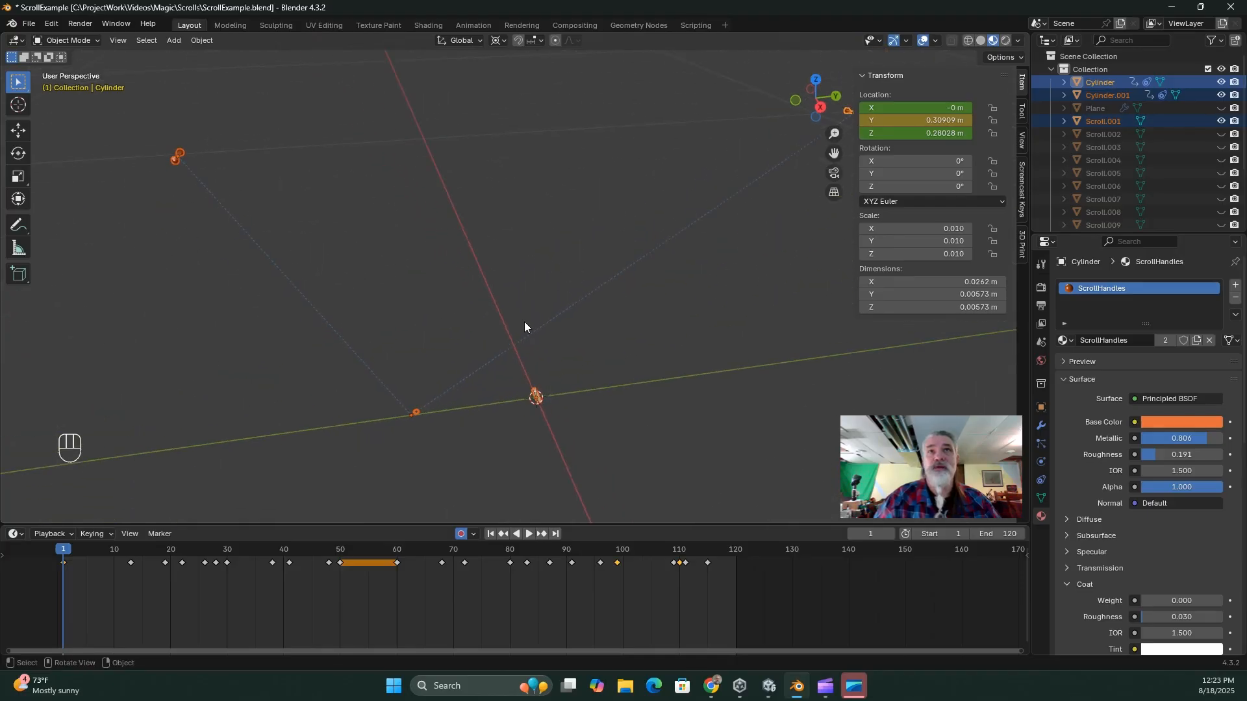
Select Cylinder.001 on its own and examine how far apart the scaled scroll parts lie.
left_click(643, 434)
middle_click_drag(641, 430, 582, 389)
left_click(552, 416)
scroll(552, 416, "up", 1)
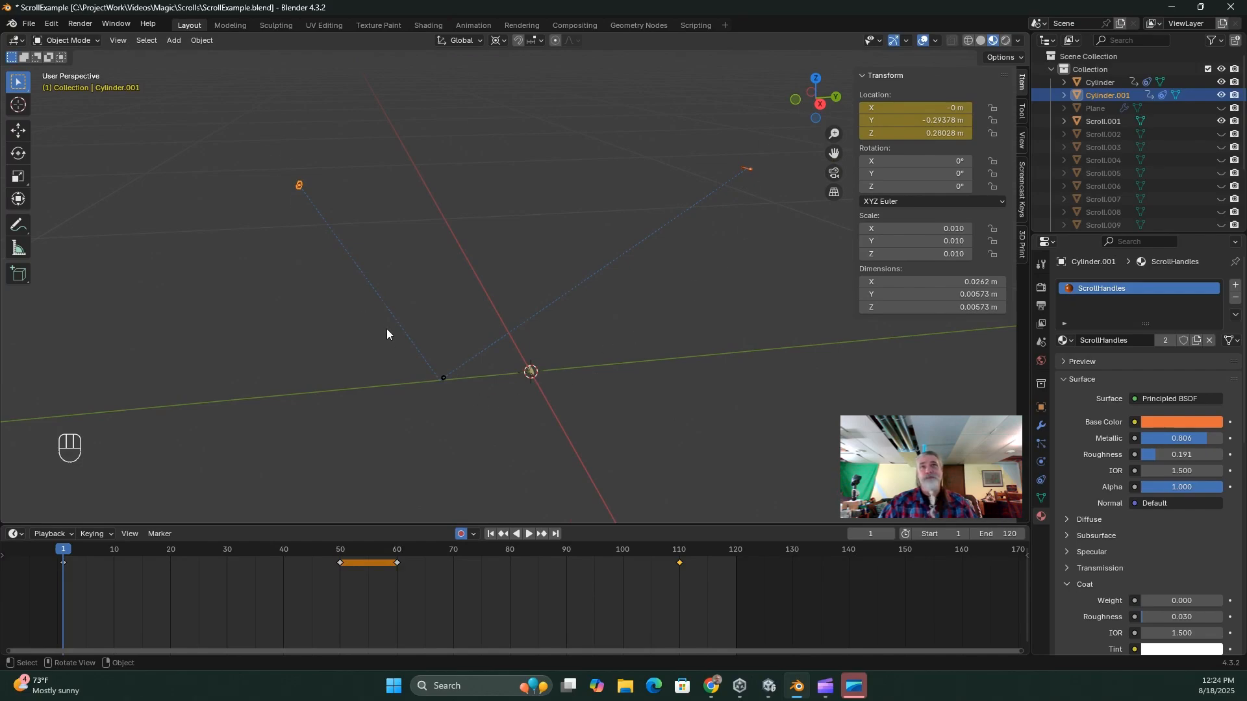
scroll(538, 388, "up", 1)
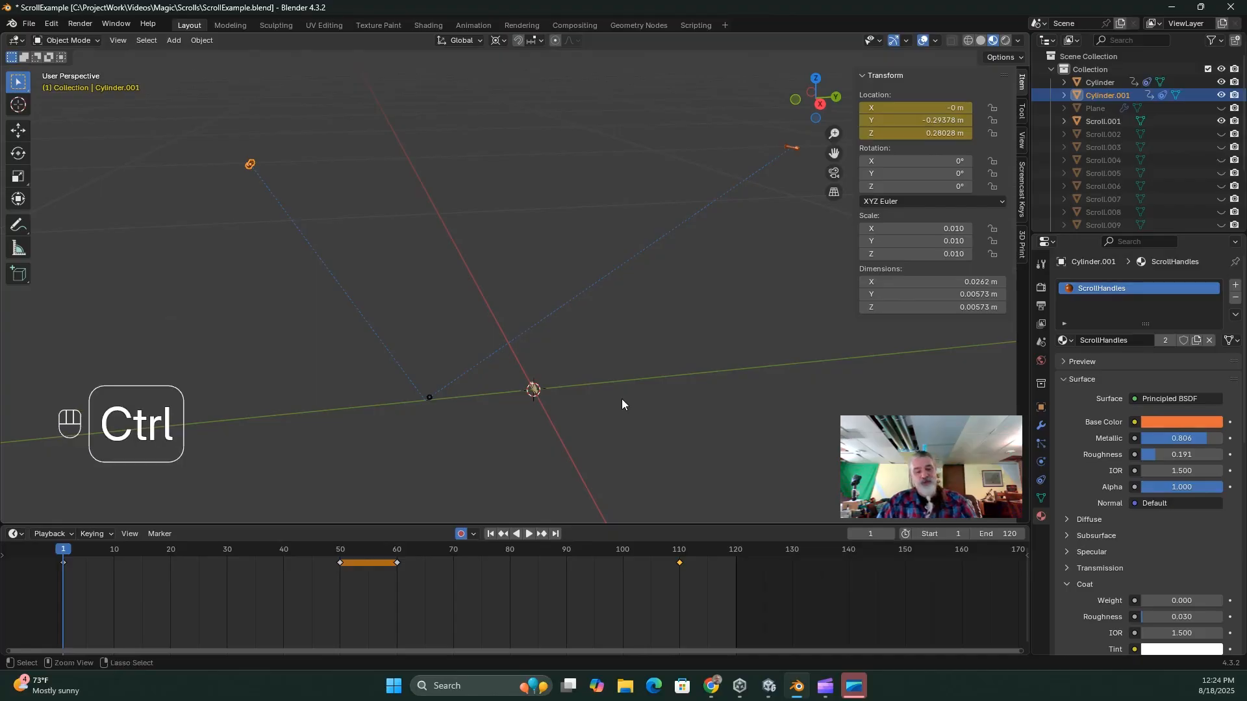
Undo the per-object 0.01 scaling of the scroll parts.
key("ctrl+z")
key("ctrl+z")
key("ctrl+z")
key("ctrl+z")
key("ctrl+z")
key("ctrl+z")
scroll(622, 399, "down", 3)
middle_click_drag(622, 398, 680, 404)
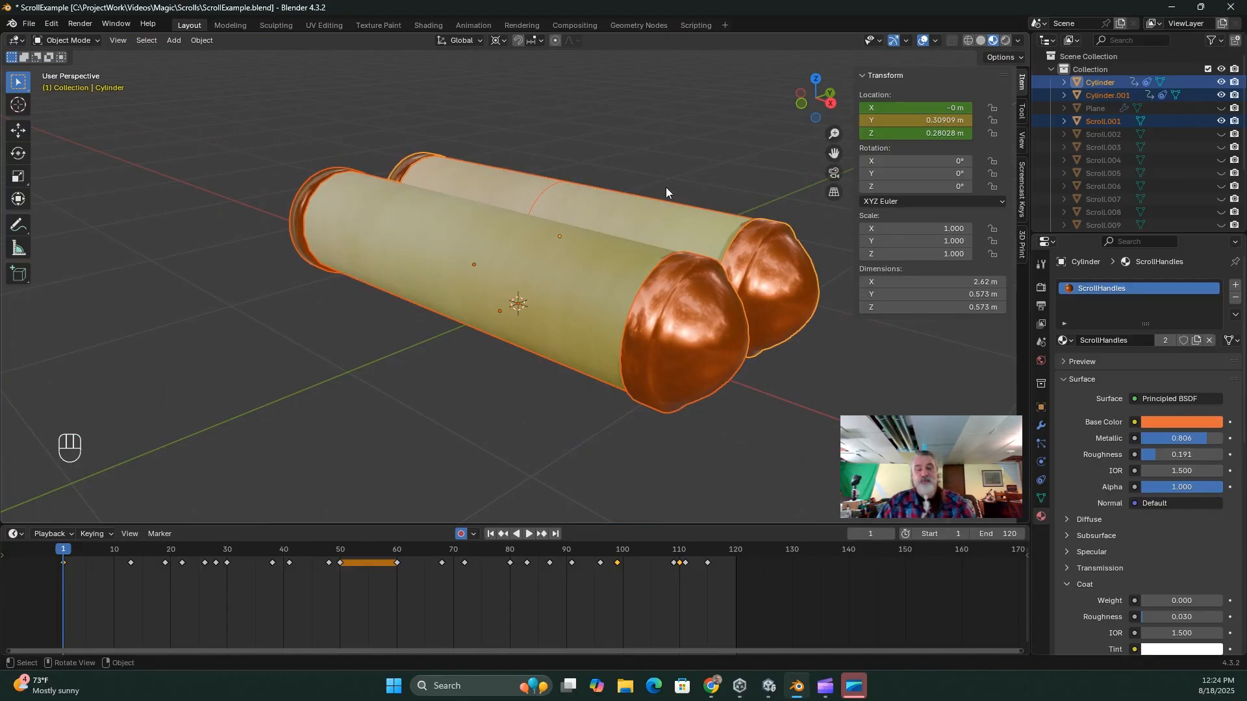
Try scaling all selected scroll parts together freehand to about 0.161.
key("s")
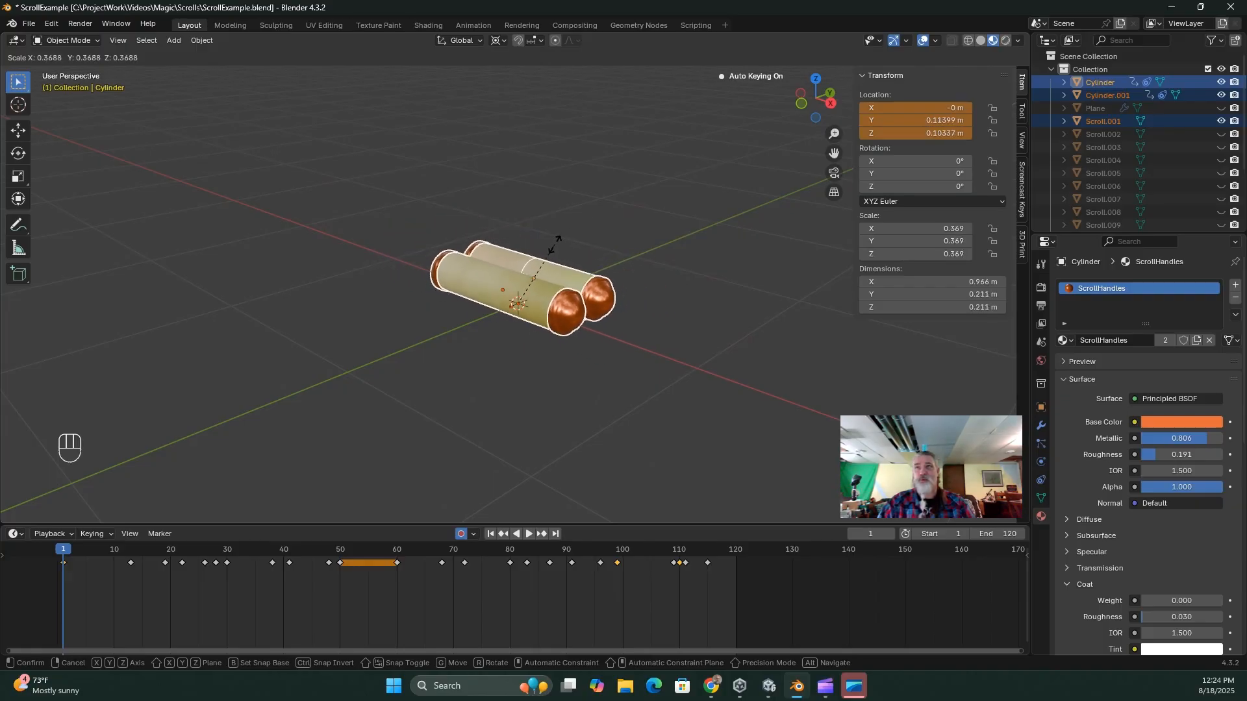
left_click(502, 278)
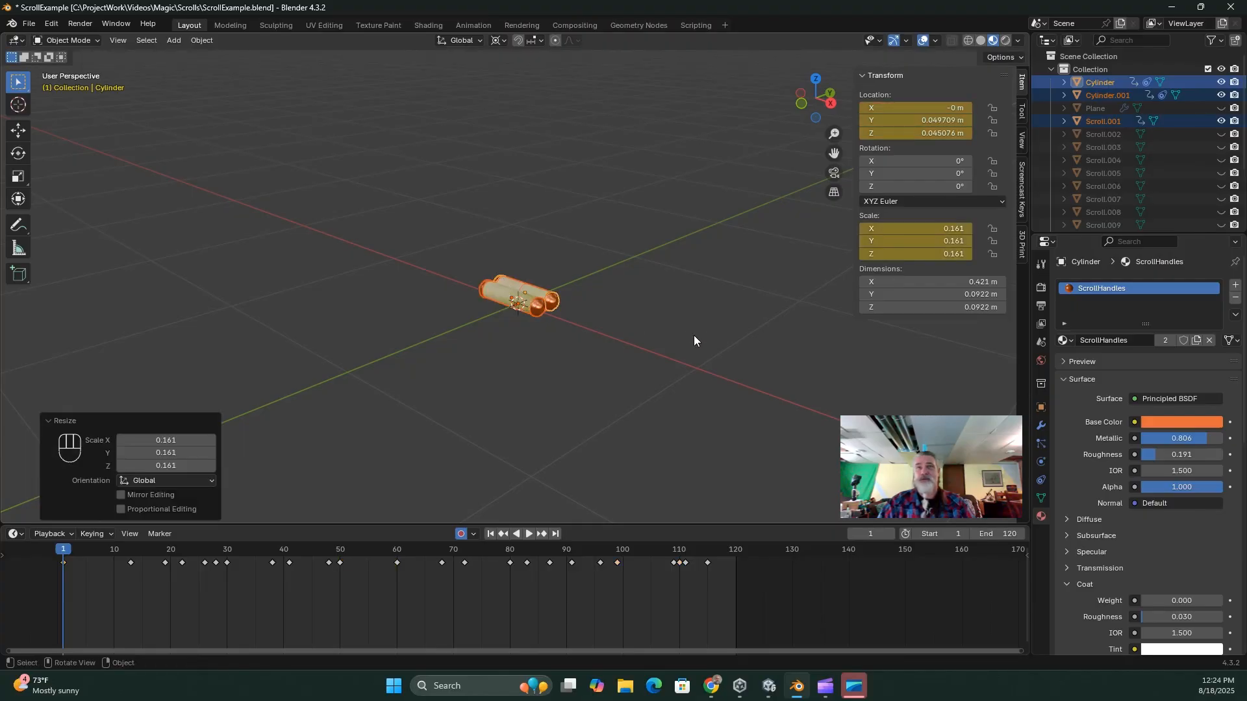
scroll(735, 291, "up", 3)
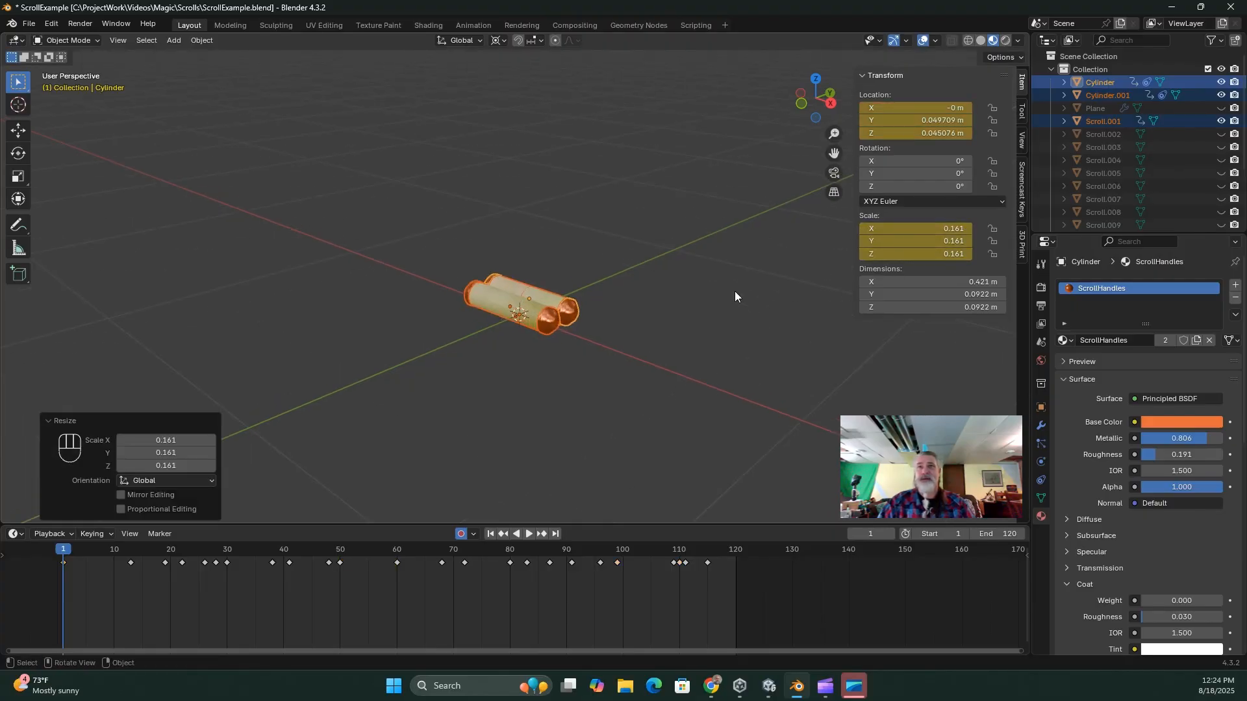
middle_click_drag(734, 291, 600, 350)
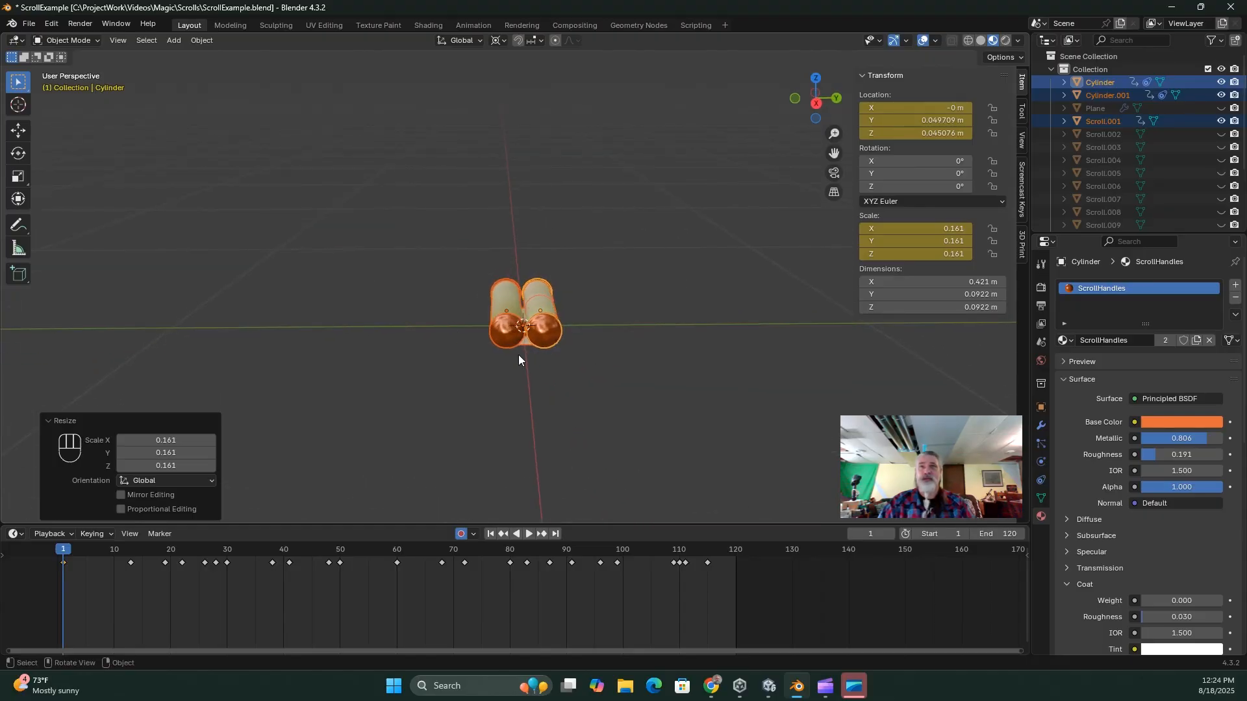
Play the scroll animation to check how the scaled parts move, and stop playback.
left_click(525, 534)
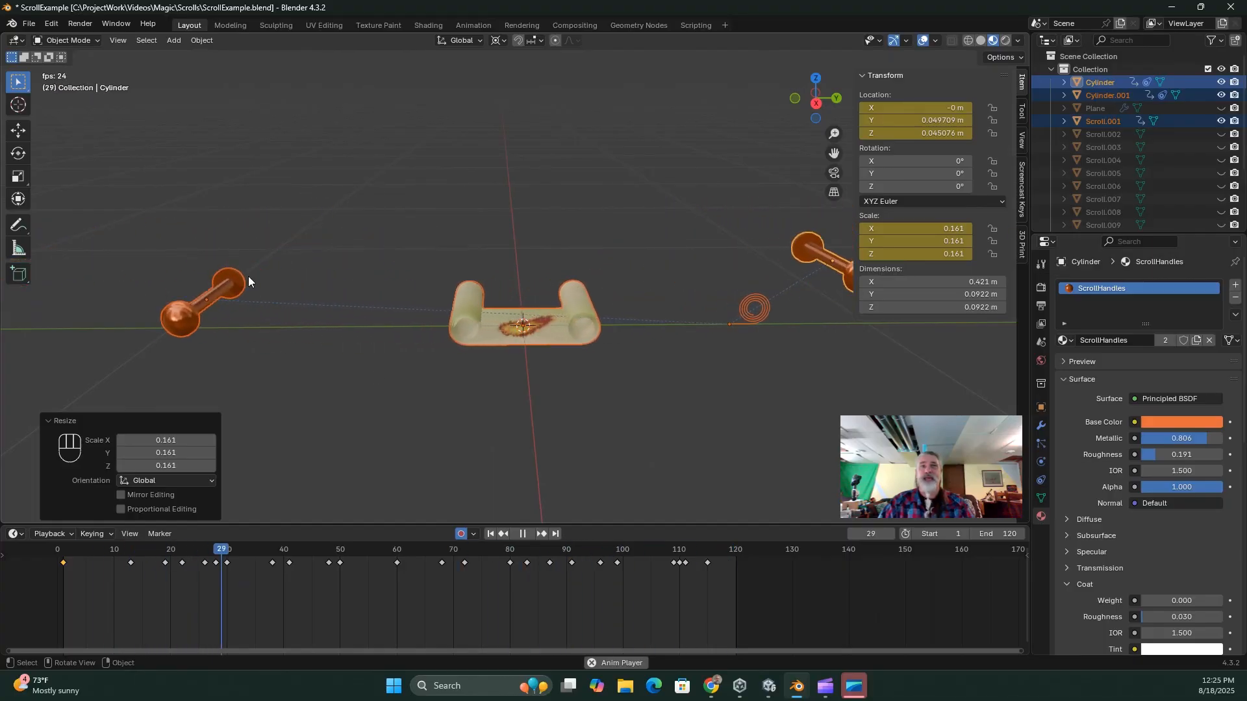
left_click(406, 370)
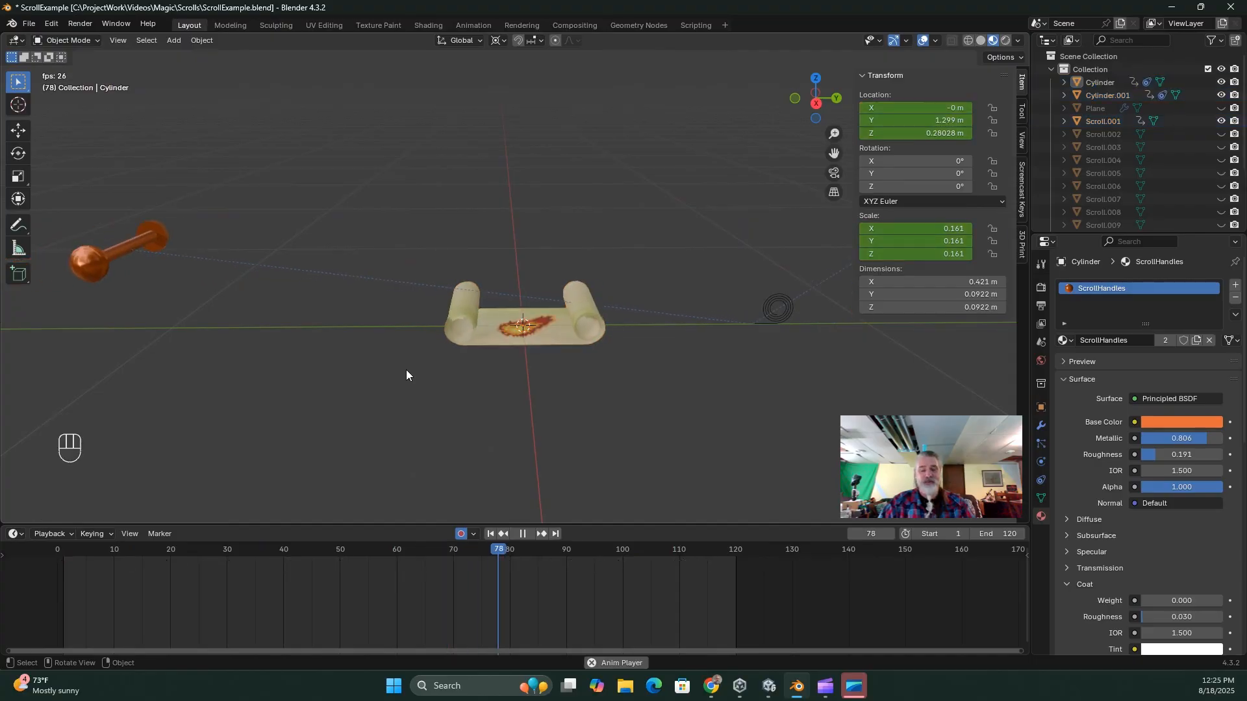
left_click(523, 534)
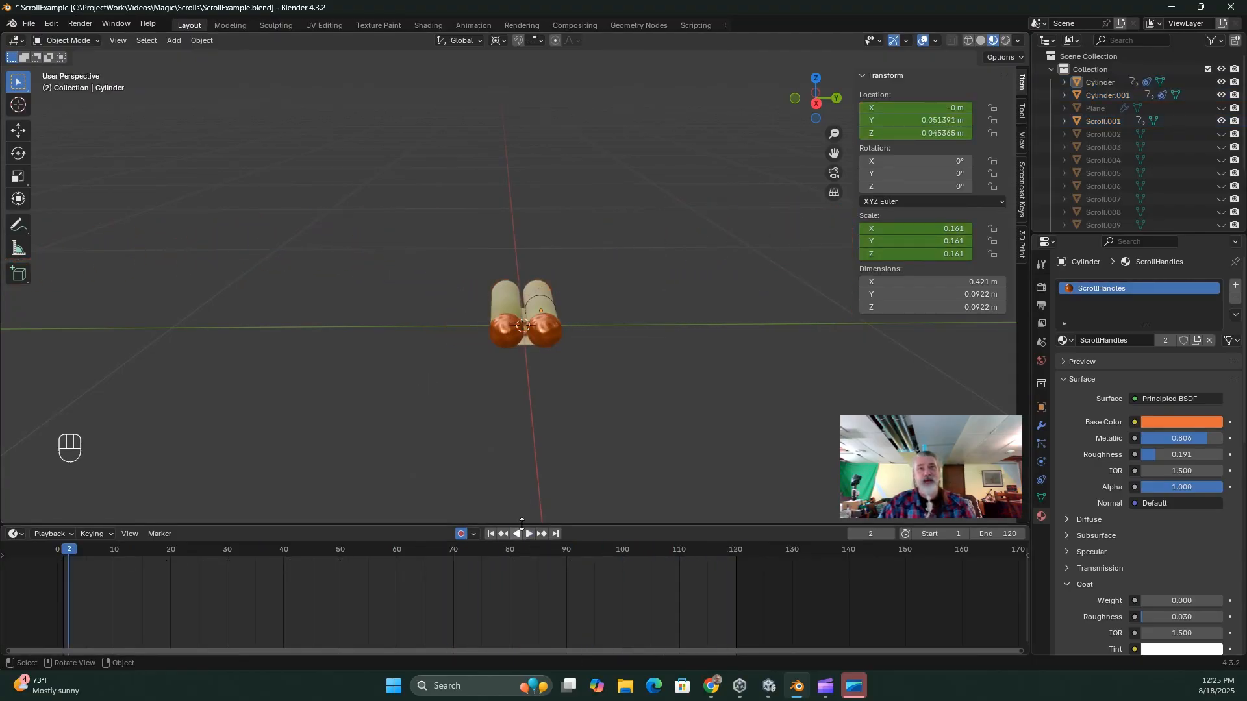
Undo the freehand scaling of the scroll parts.
key("ctrl+z")
key("ctrl+z")
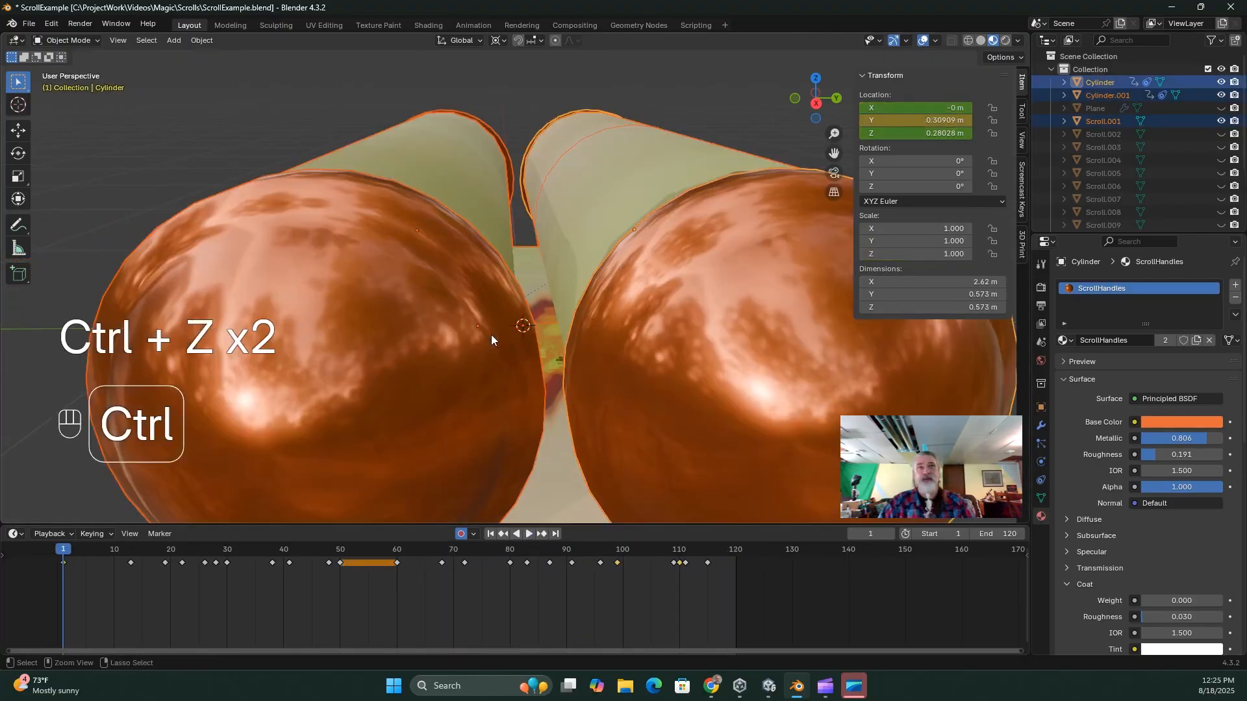
scroll(361, 278, "down", 8)
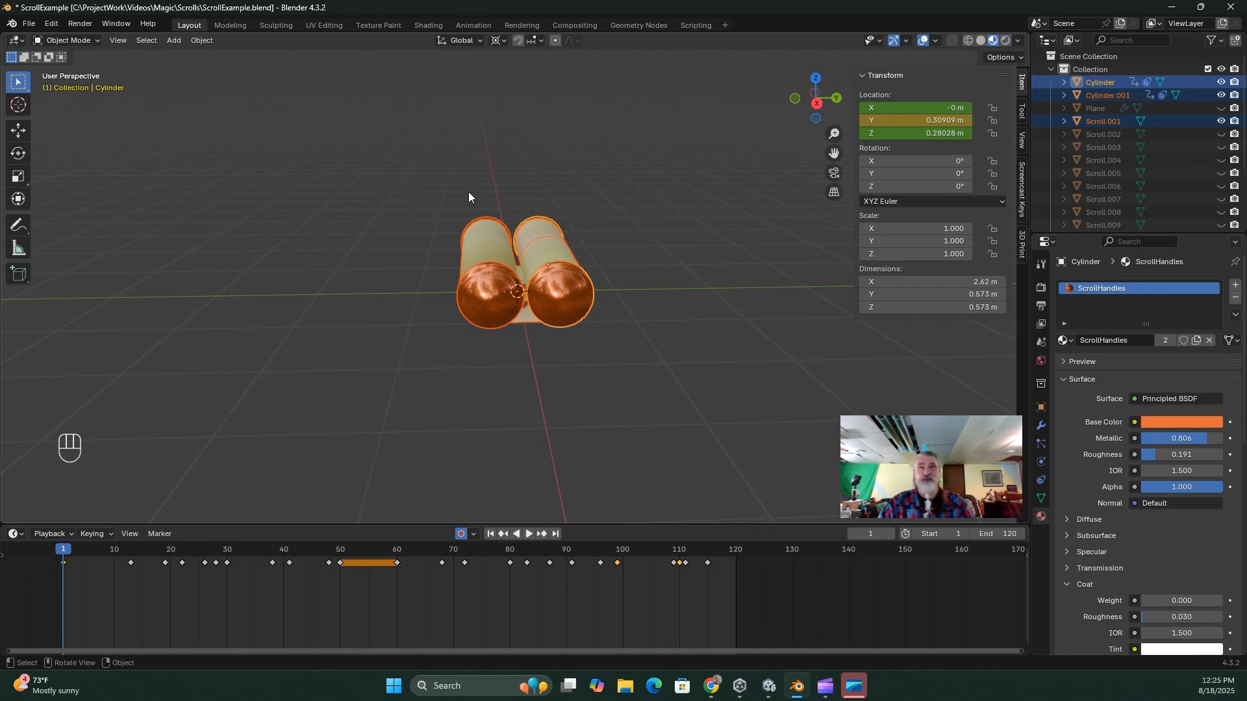
middle_click_drag(564, 303, 624, 203)
With nothing selected, add a Plain Axes empty at the world origin and rename it FireballScroll.
left_click(647, 177)
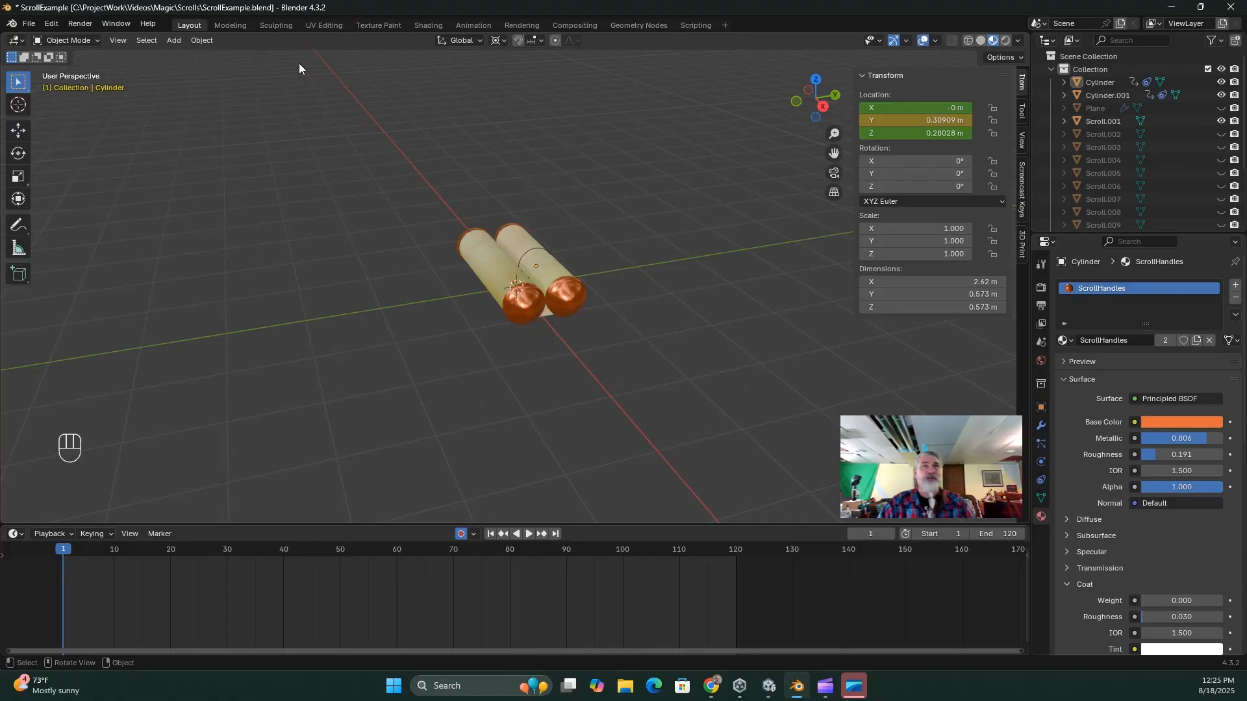
left_click(172, 42)
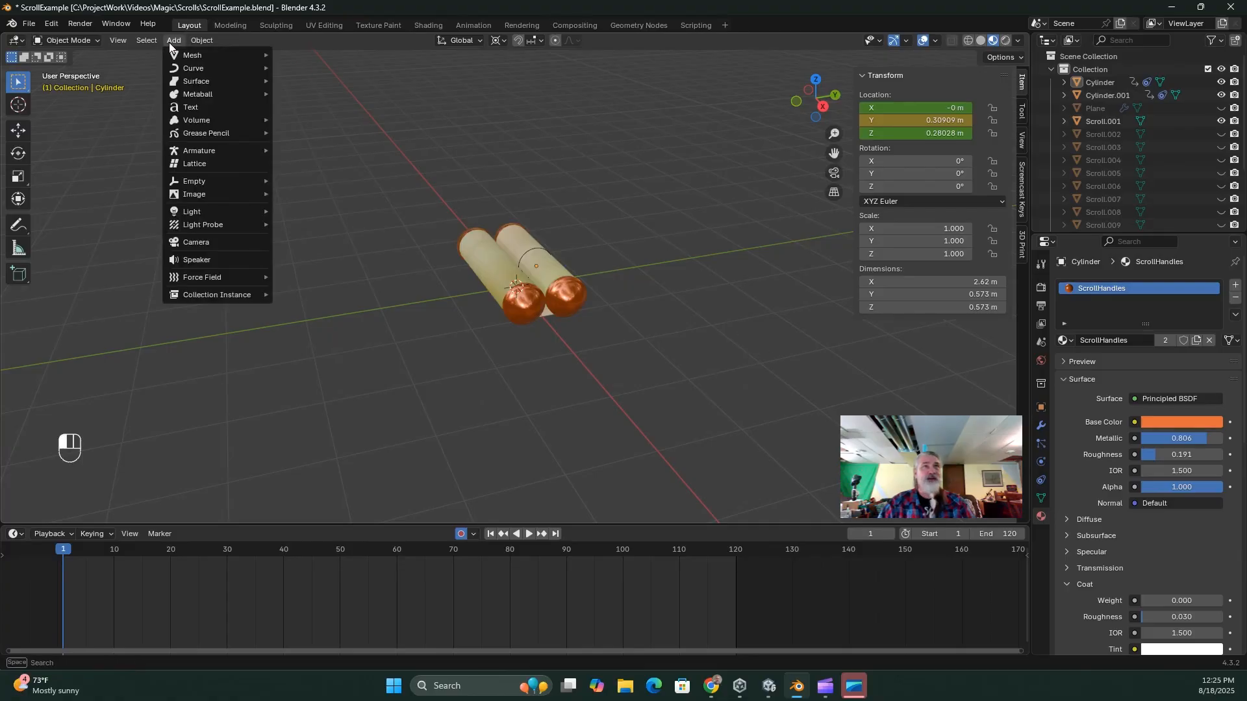
mouse_move(196, 180)
left_click(299, 177)
double_click(1101, 108)
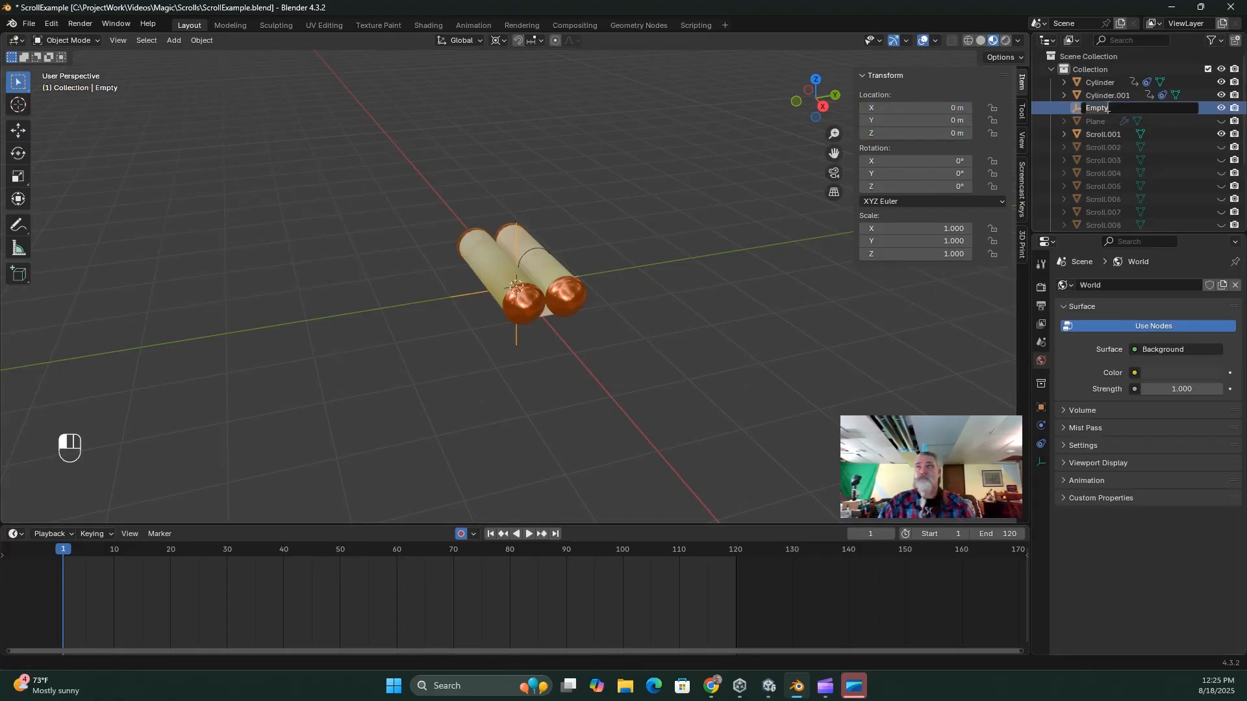
type("FireballSc")
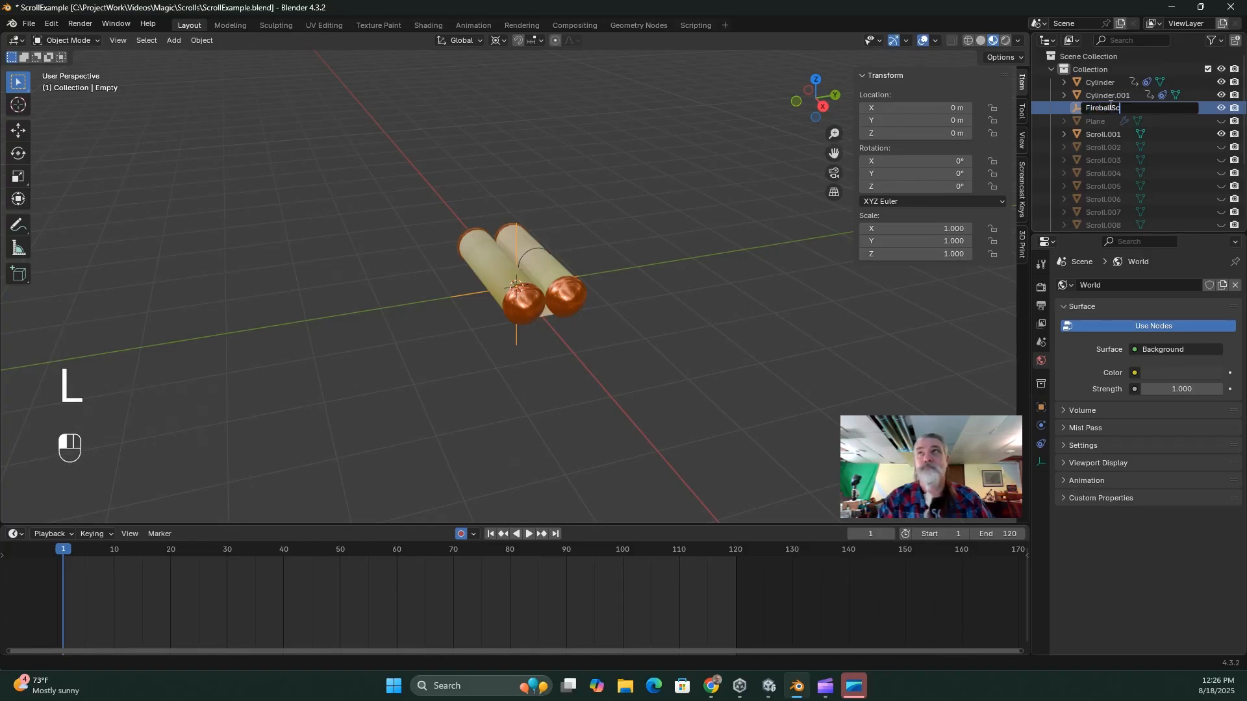
type("roll")
key("Return")
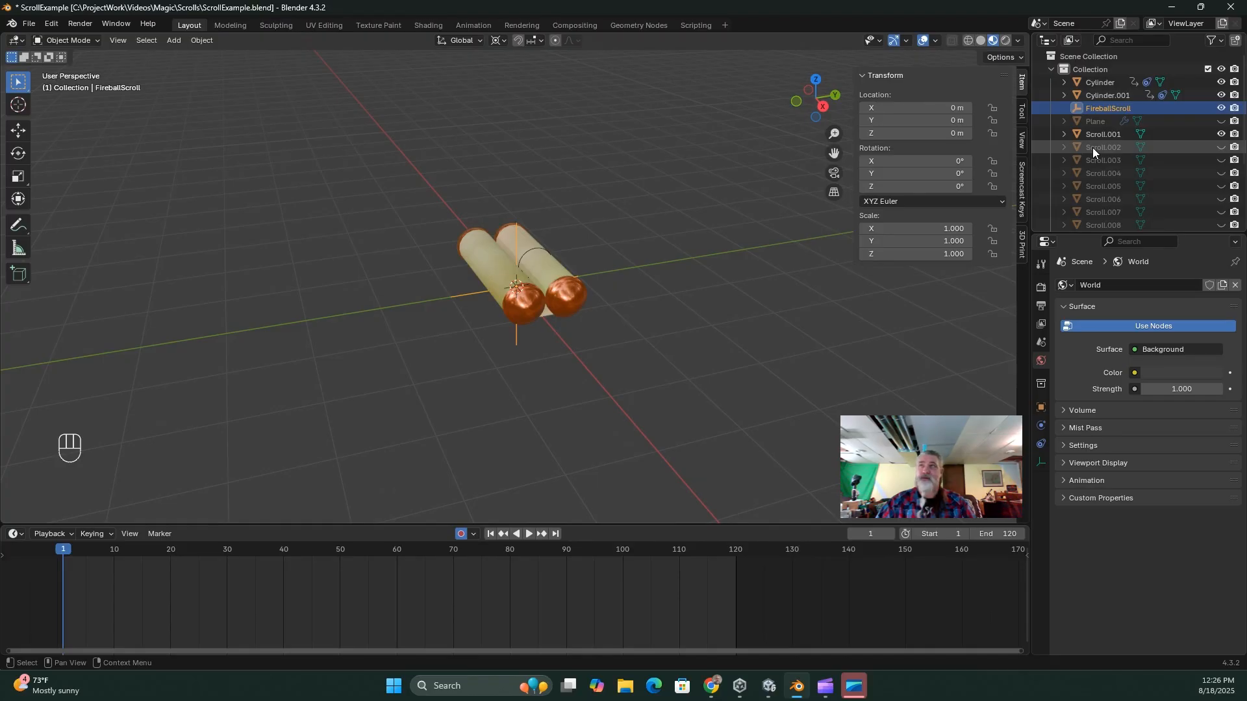
Select all objects and parent them to the FireballScroll empty using Object (Keep Transform).
key("a")
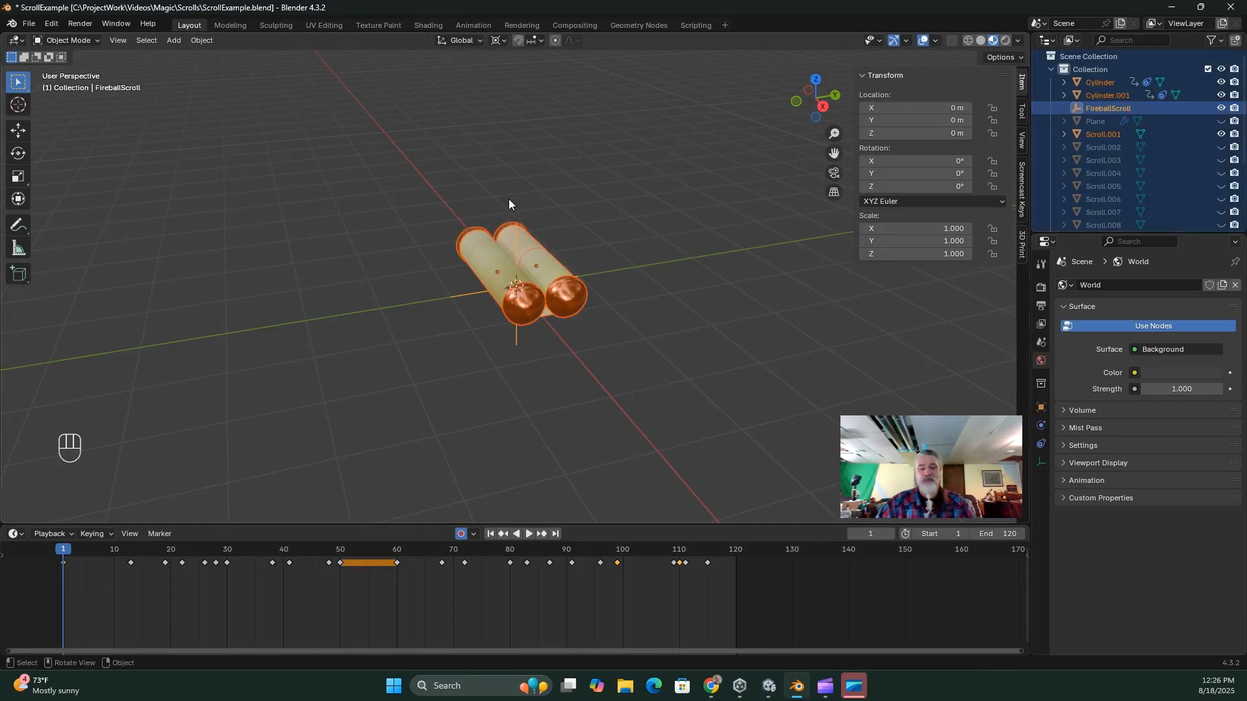
key("ctrl")
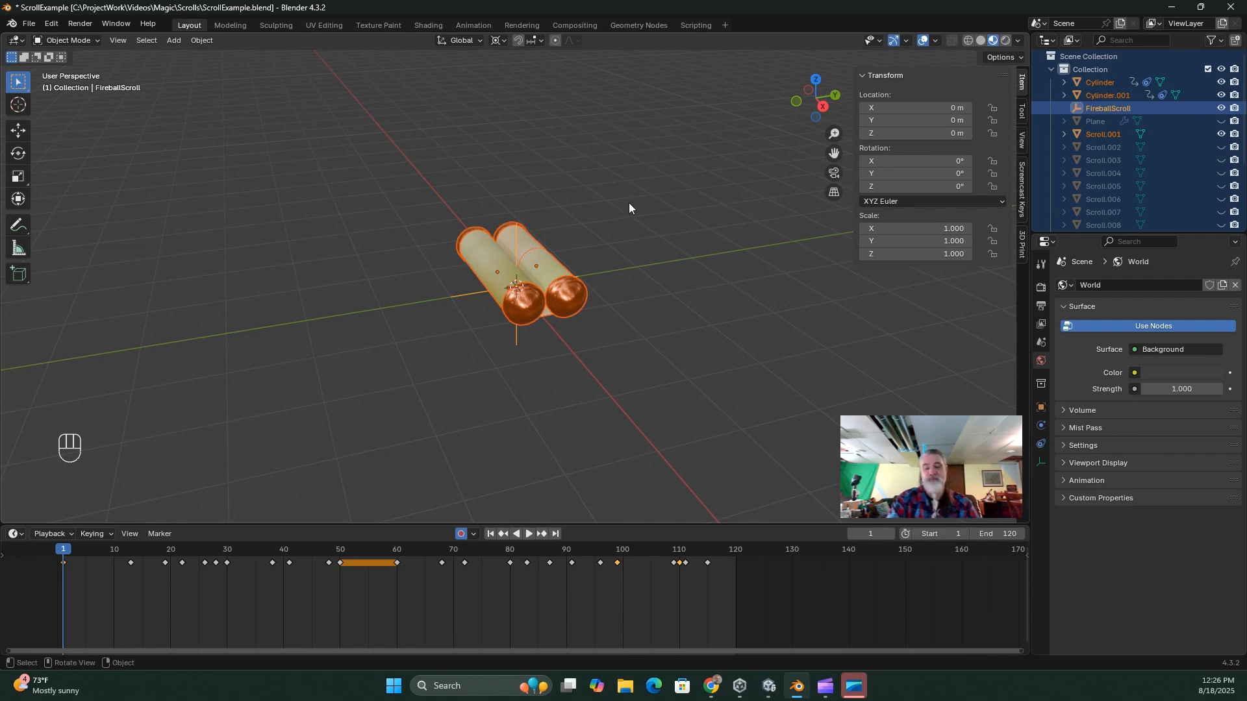
key("ctrl")
key("ctrl+p")
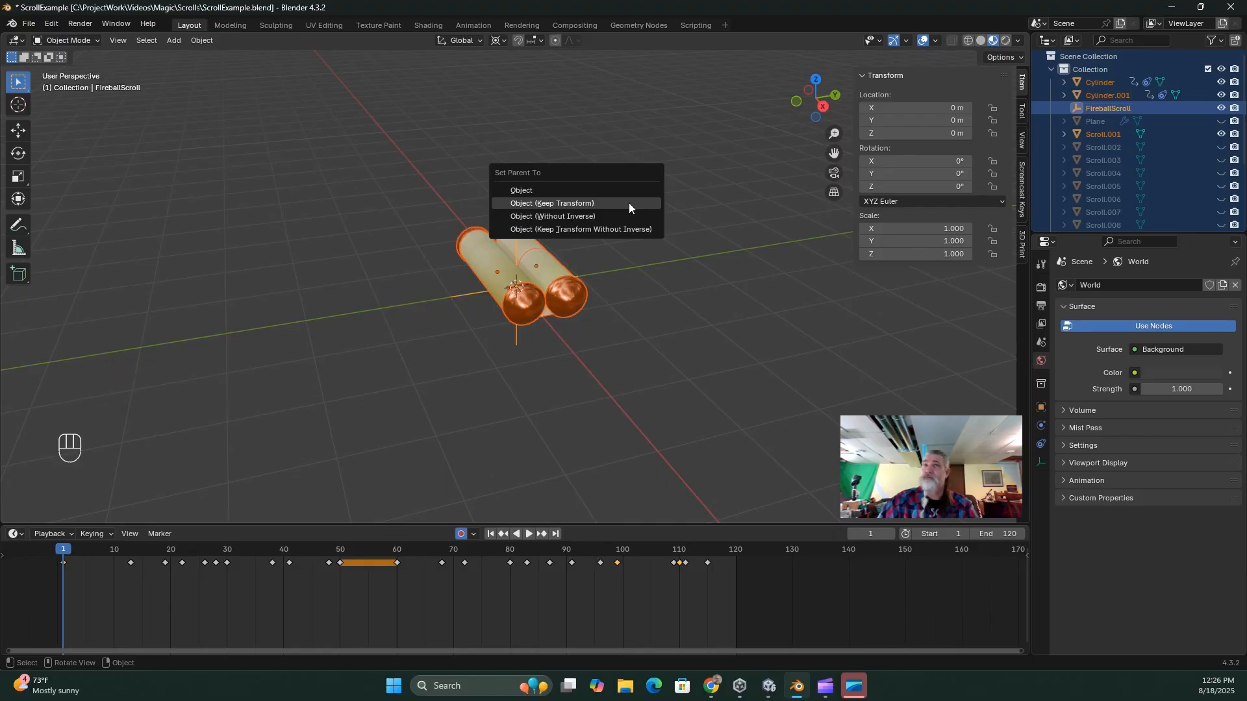
left_click(629, 203)
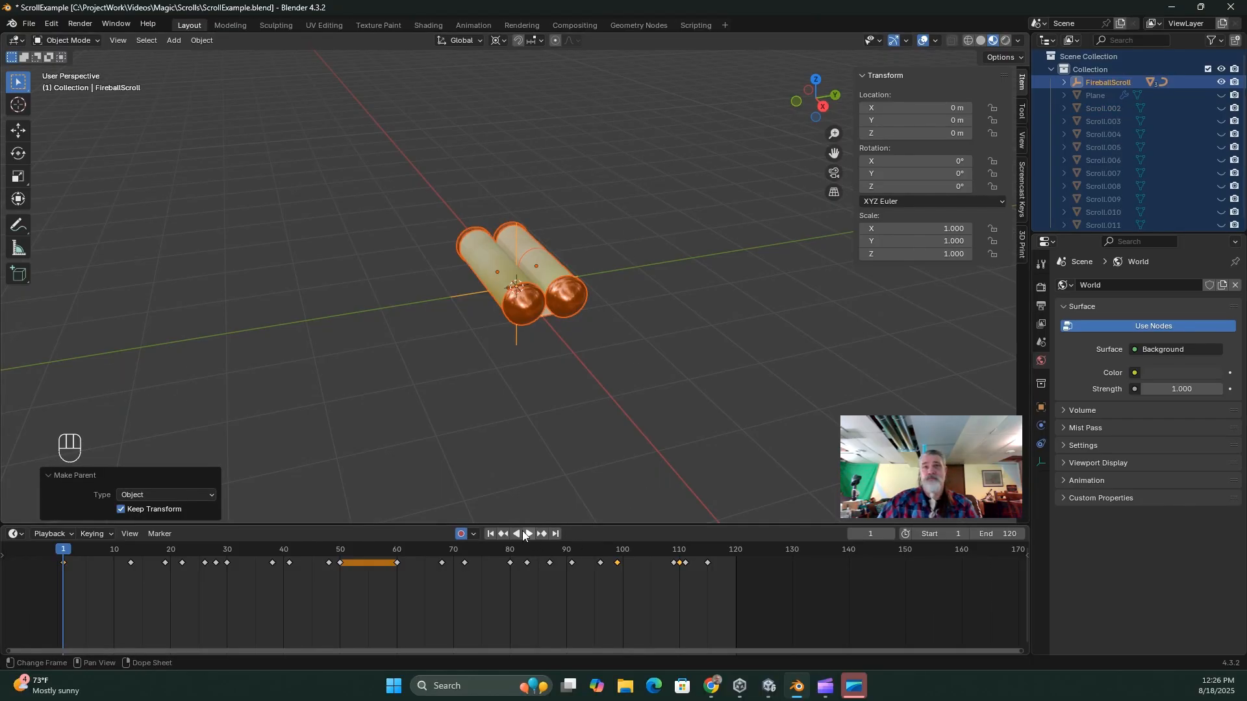
Select only the FireballScroll empty and set its X, Y and Z scale to 0.01.
key("alt+a")
left_click(1108, 80)
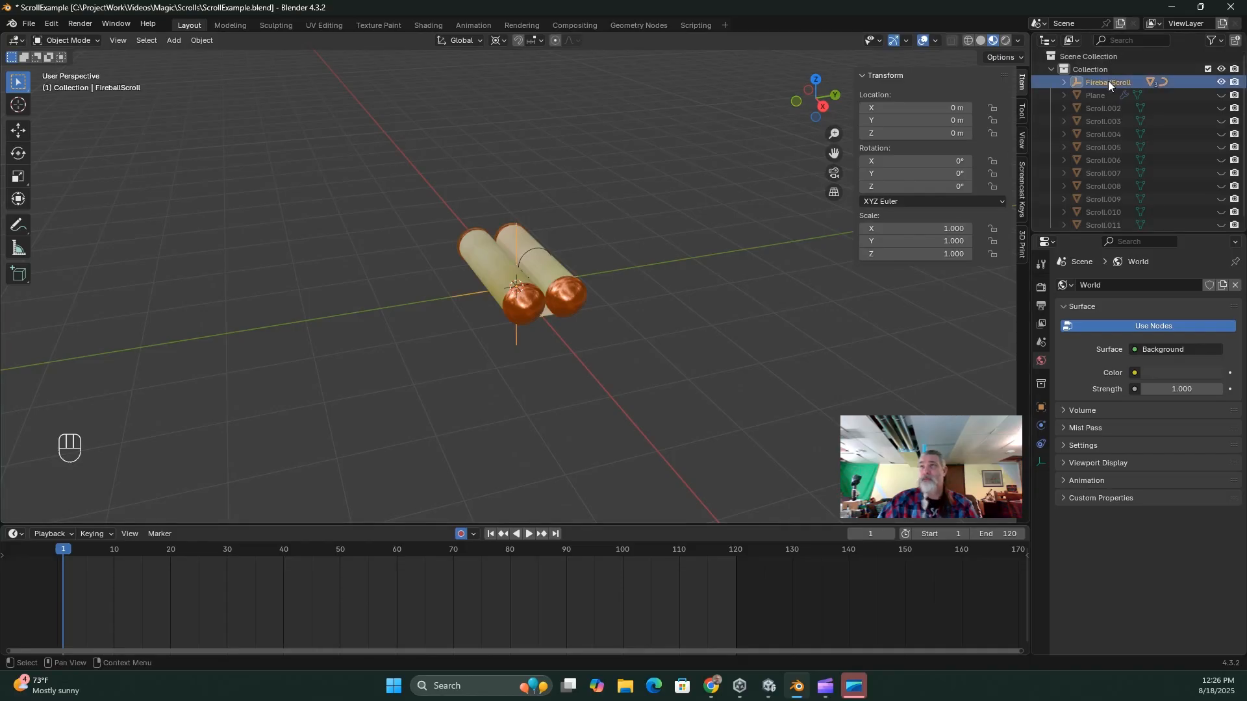
left_click(910, 230)
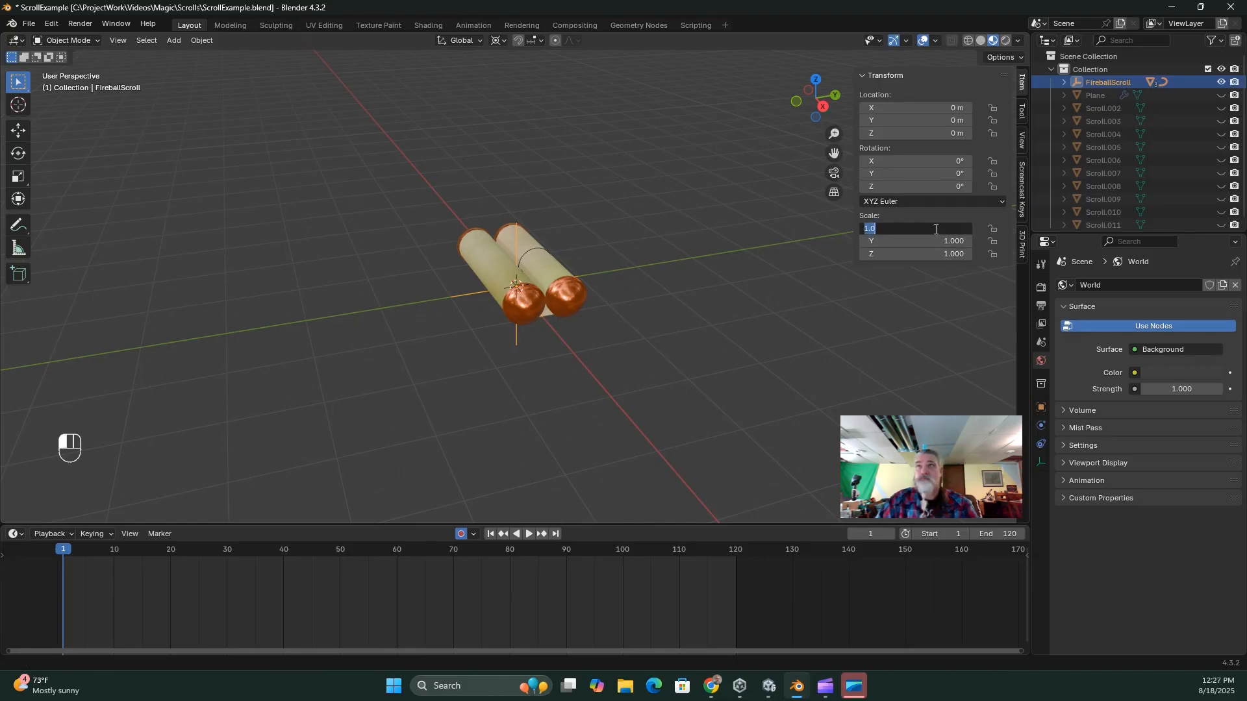
key("BackSpace")
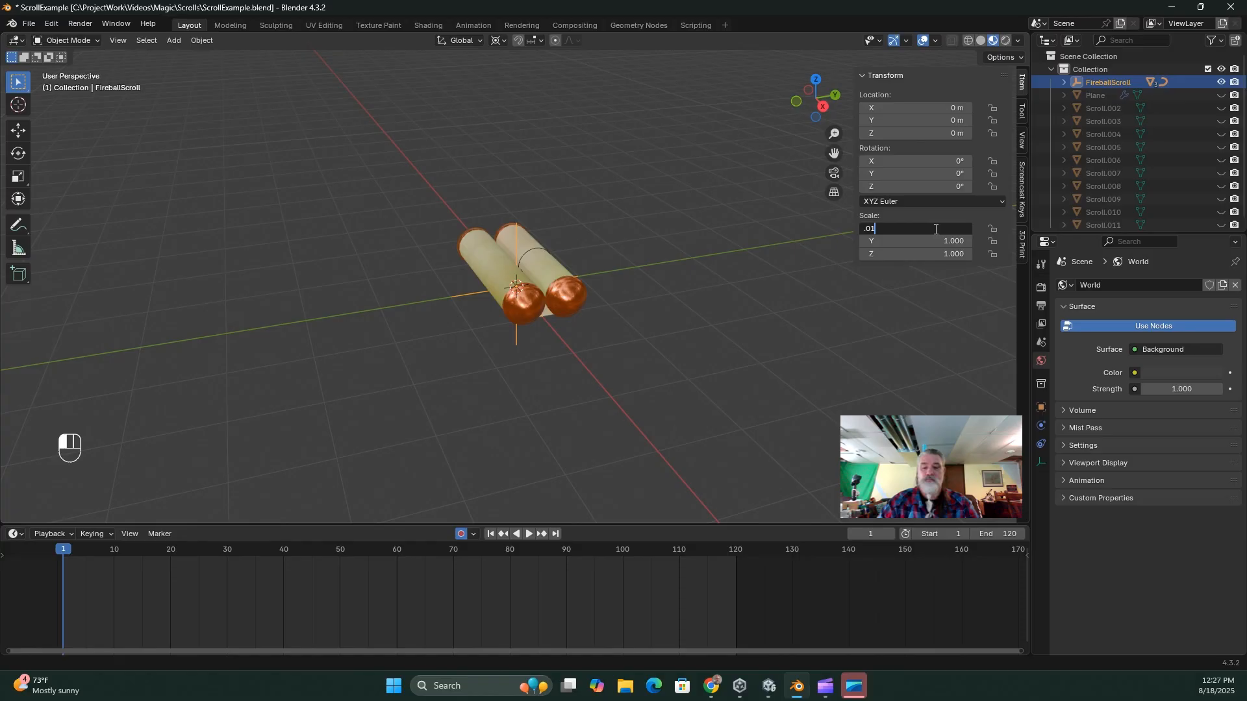
key("Tab")
key("BackSpace")
type(".01")
key("Tab")
key("BackSpace")
type(".01")
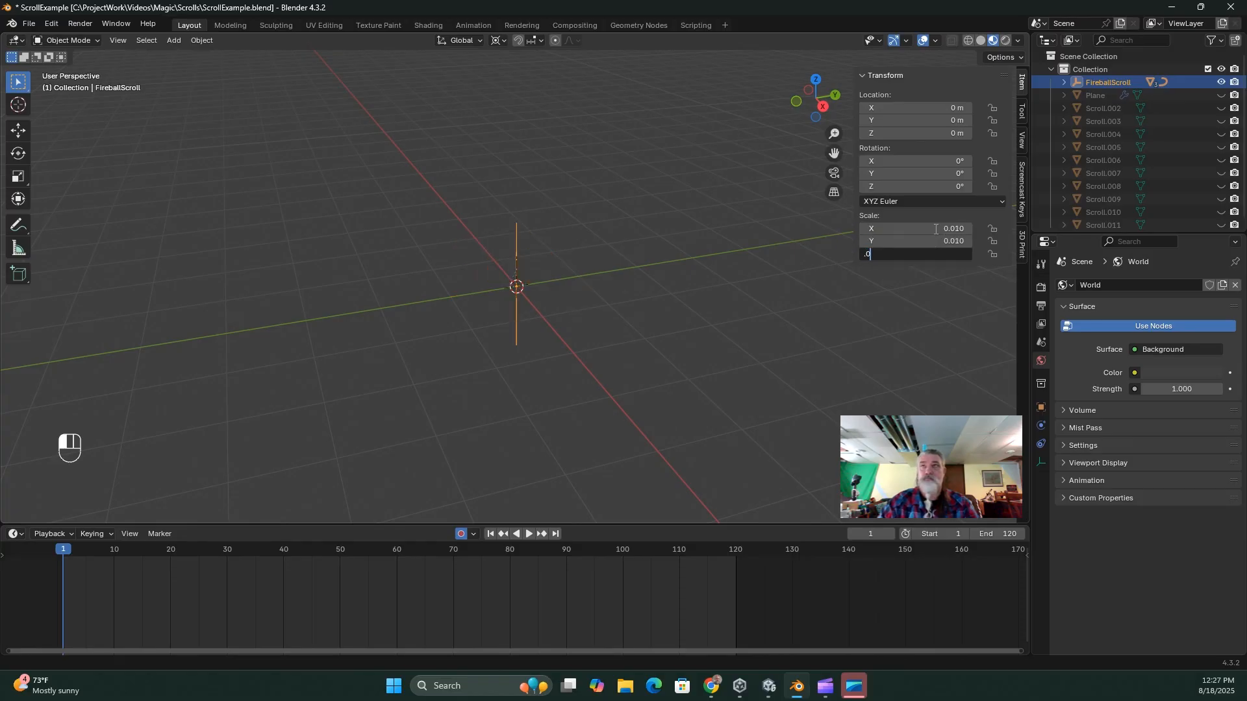
key("Tab")
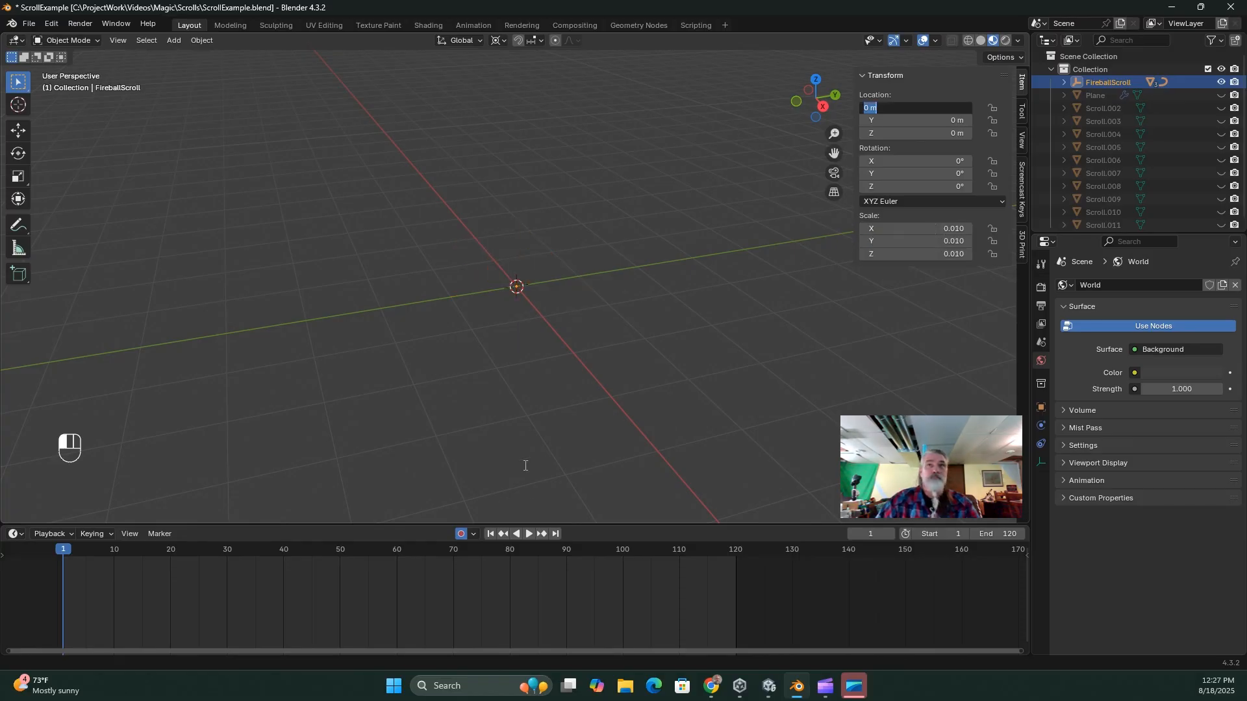
type(".")
left_click(532, 318)
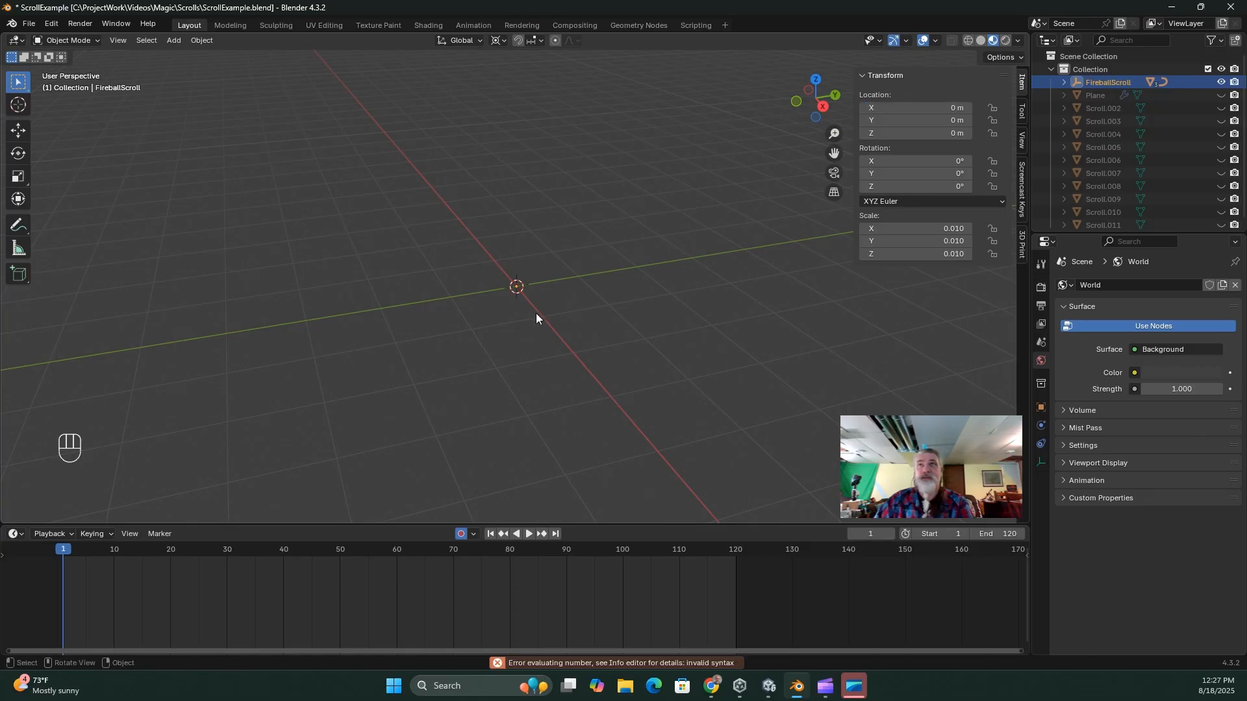
Frame the shrunken scroll and play its animation to check how the parts move, stopping playback at the end.
key("KP_Decimal")
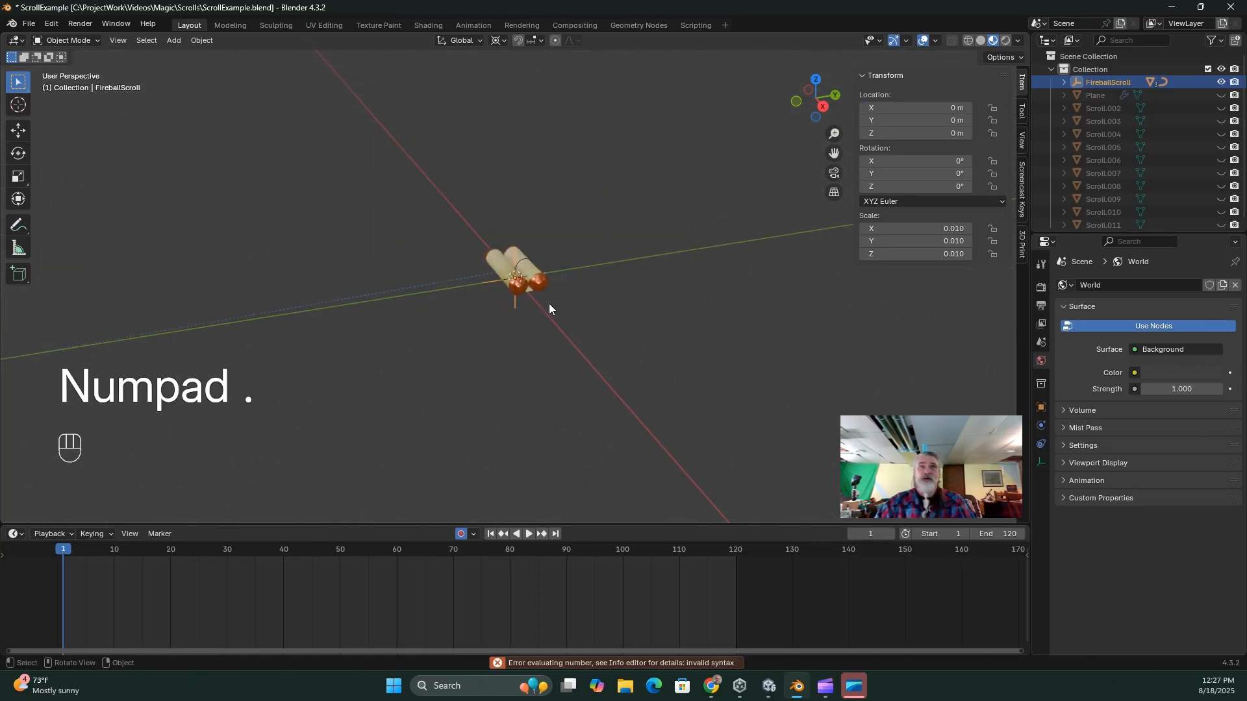
left_click(527, 534)
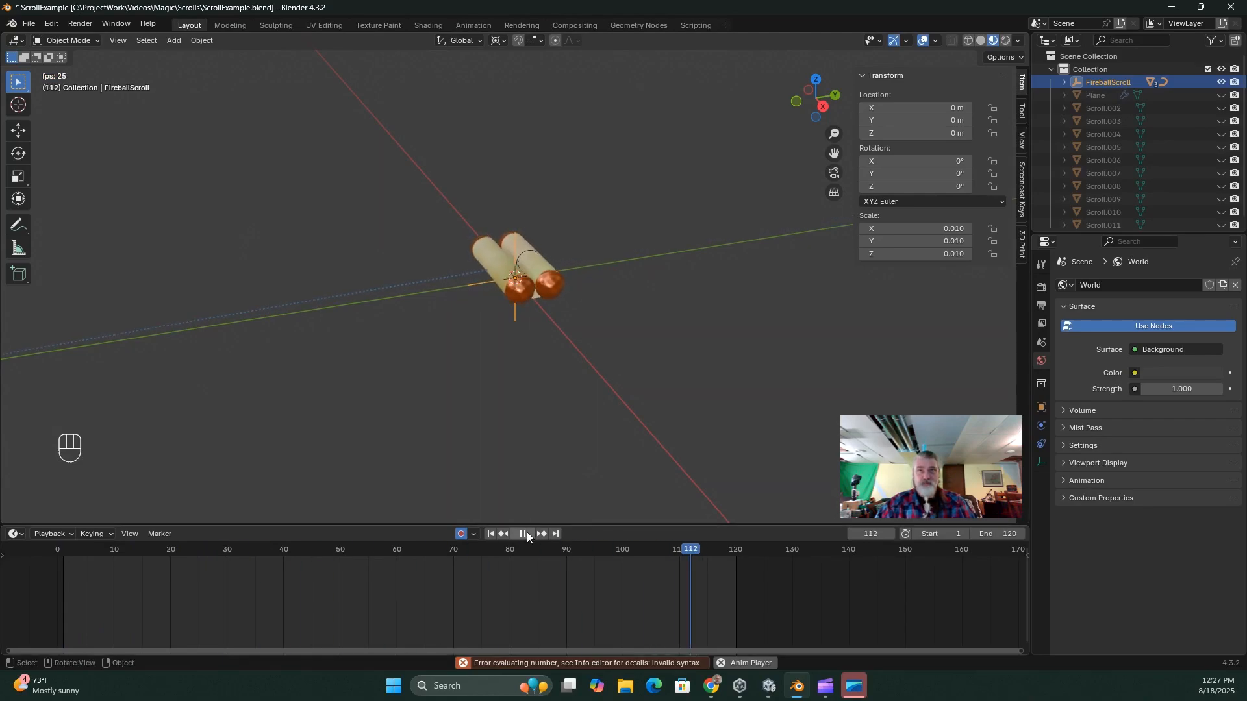
left_click(526, 534)
Select all objects and export them as FBX limited to Selected Objects, overwriting ScrollExample.fbx in the Scrolls folder.
key("a")
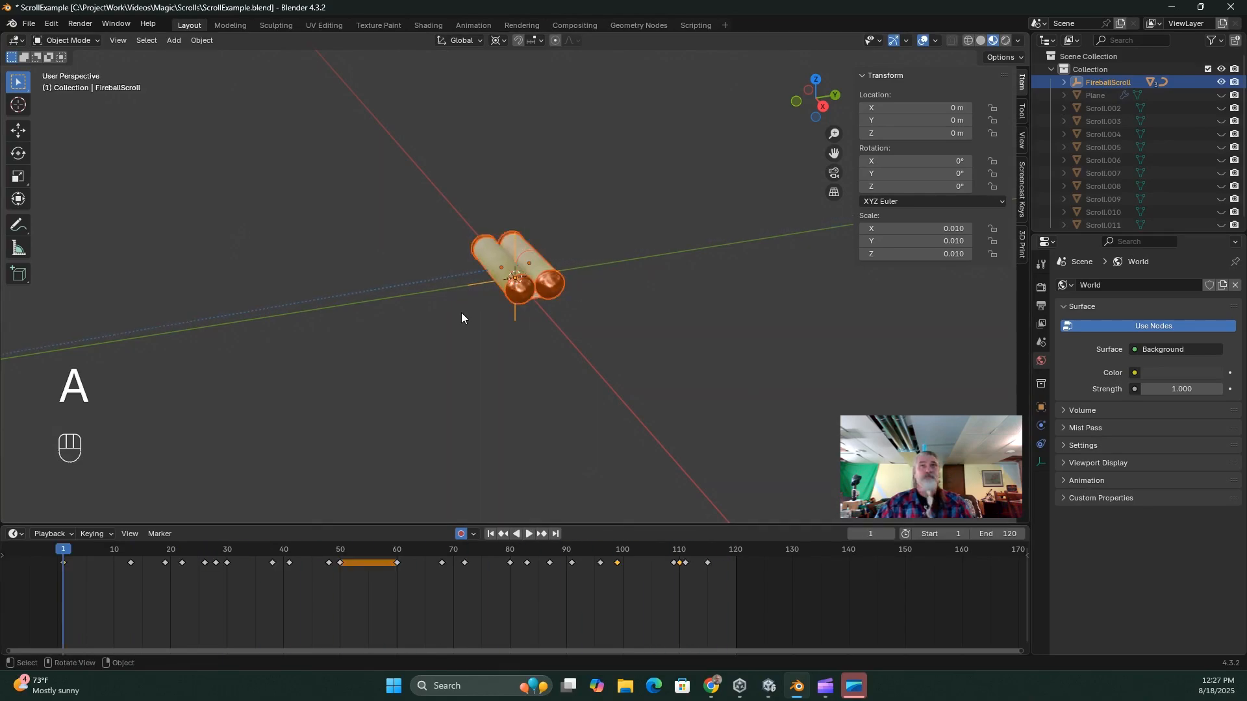
left_click(25, 26)
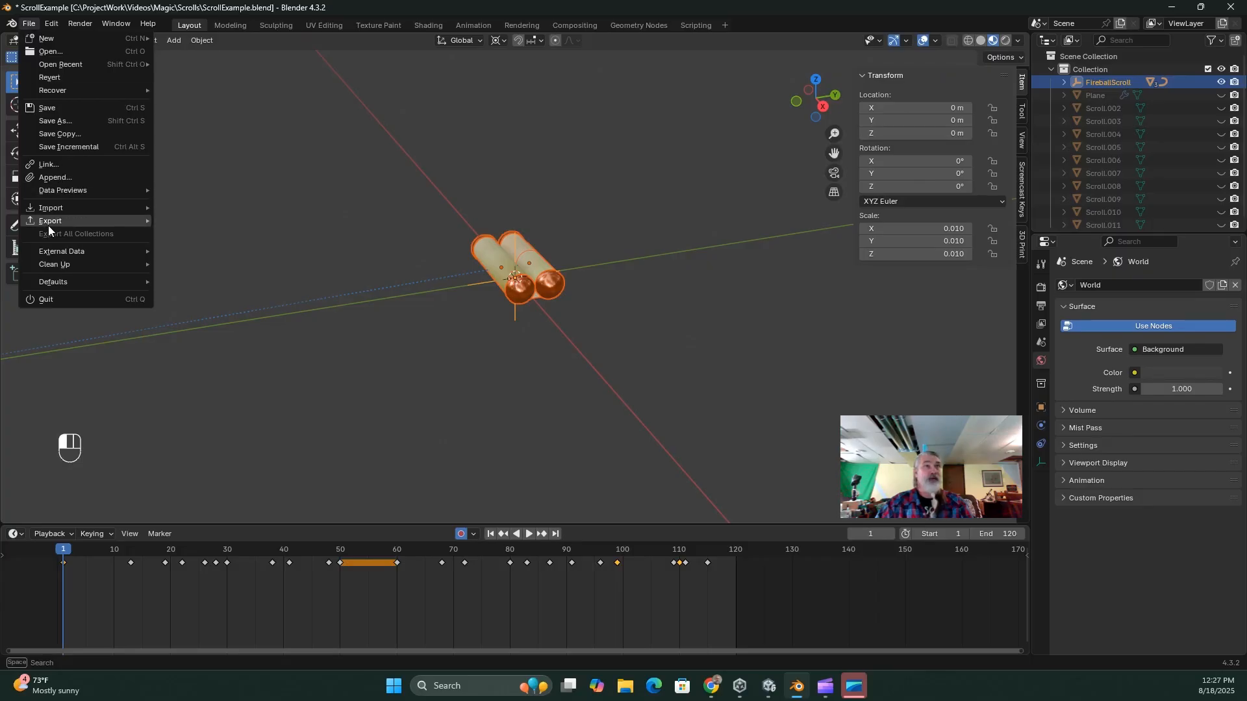
mouse_move(48, 222)
left_click(205, 339)
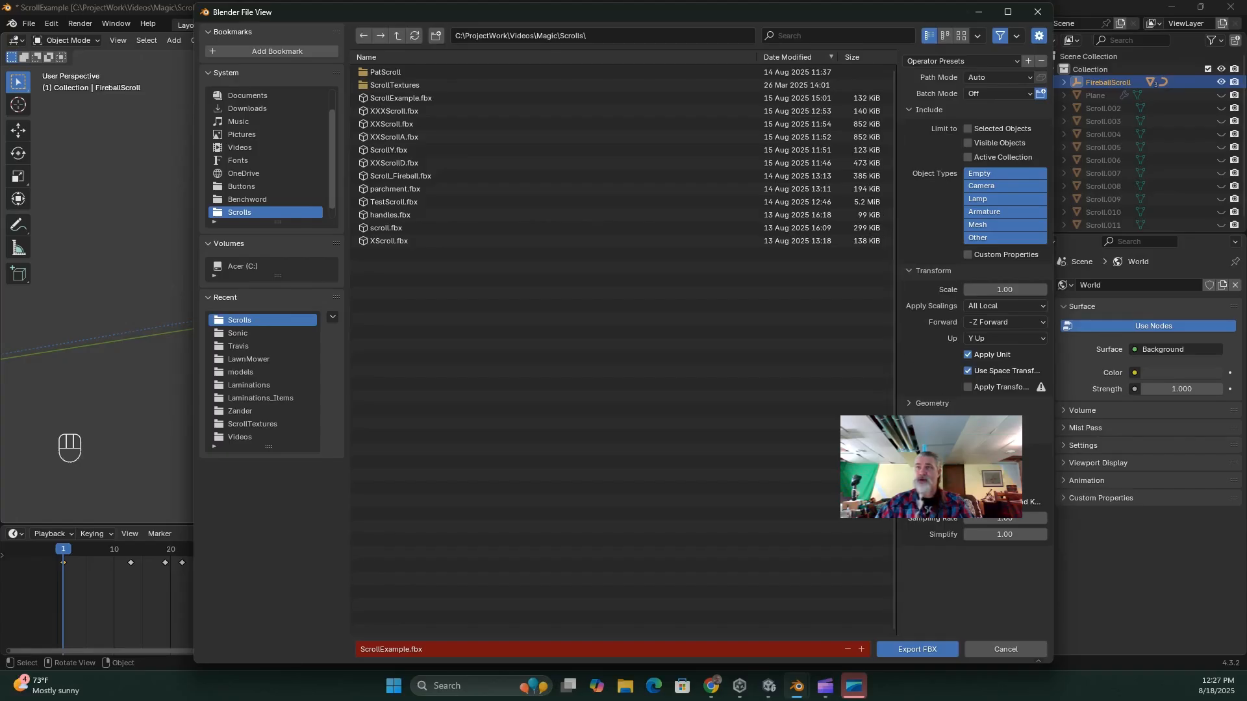
left_click(907, 404)
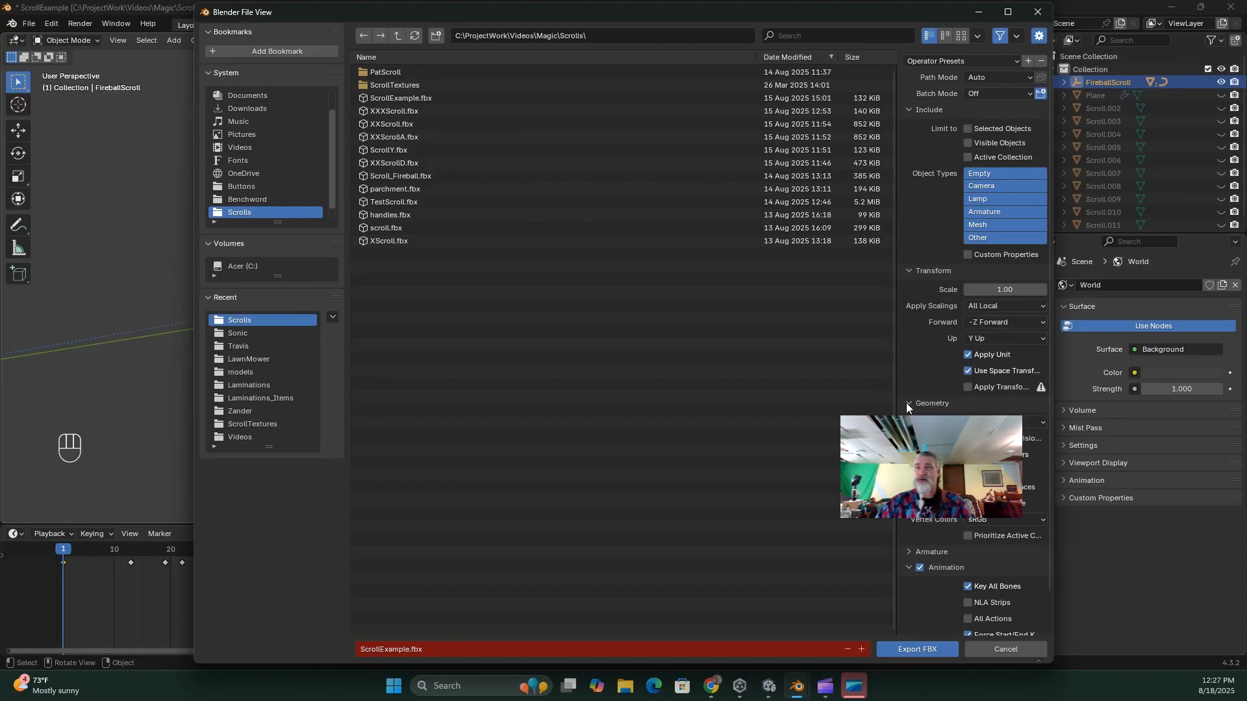
left_click(907, 404)
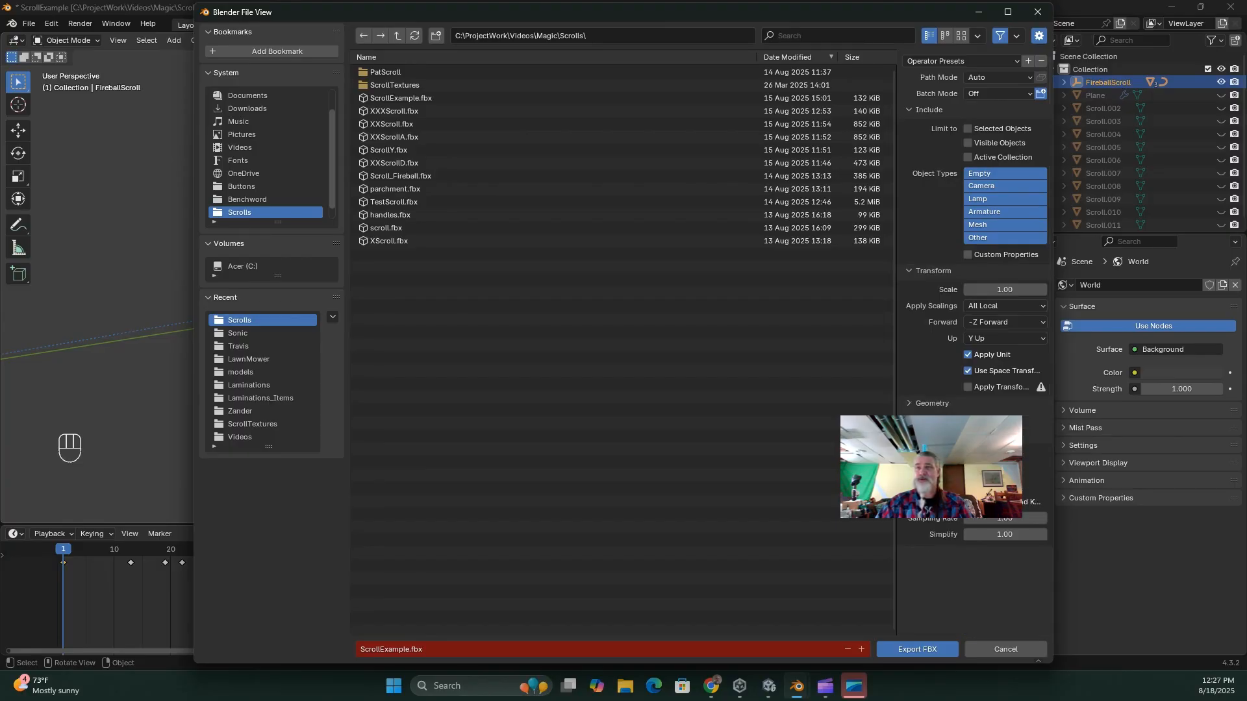
left_click(909, 420)
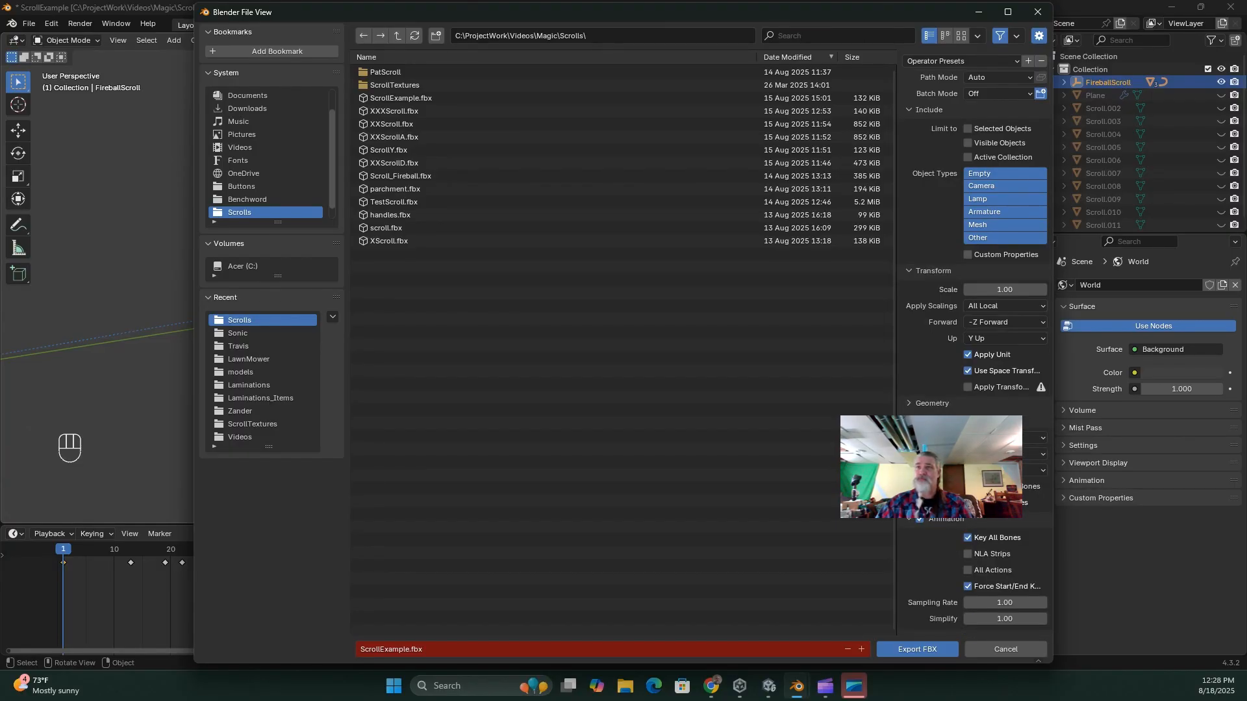
left_click(932, 403)
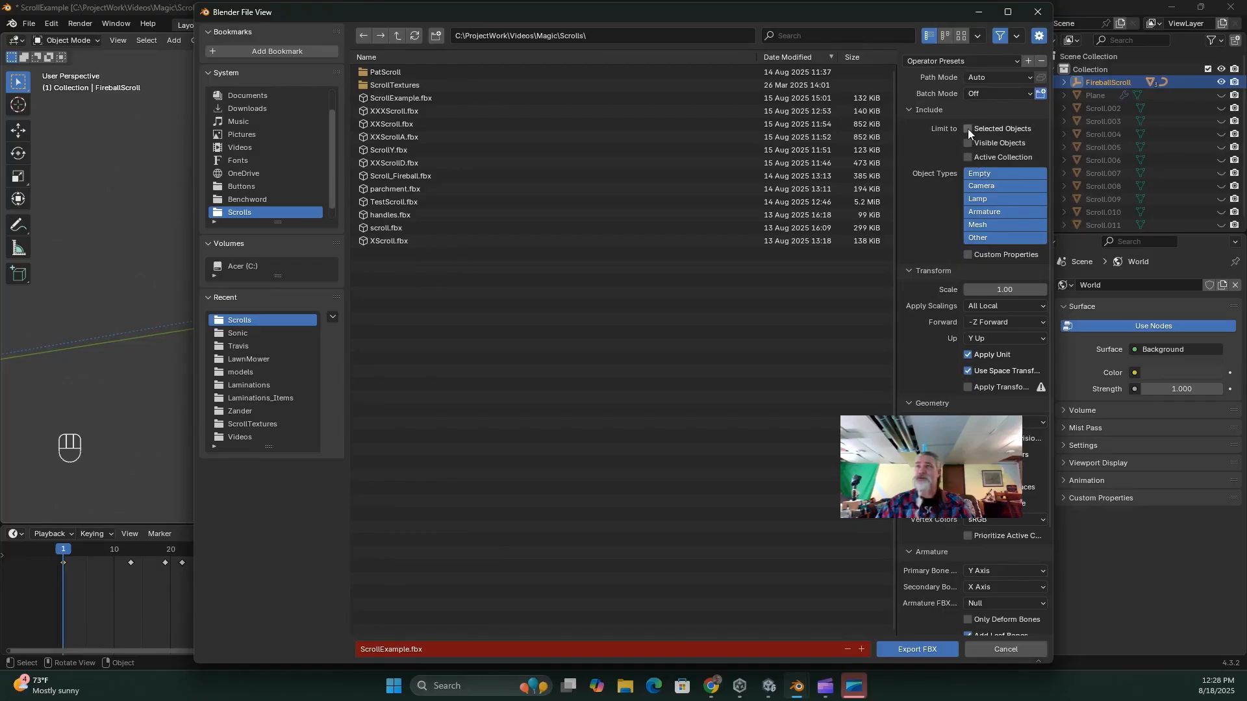
left_click(968, 128)
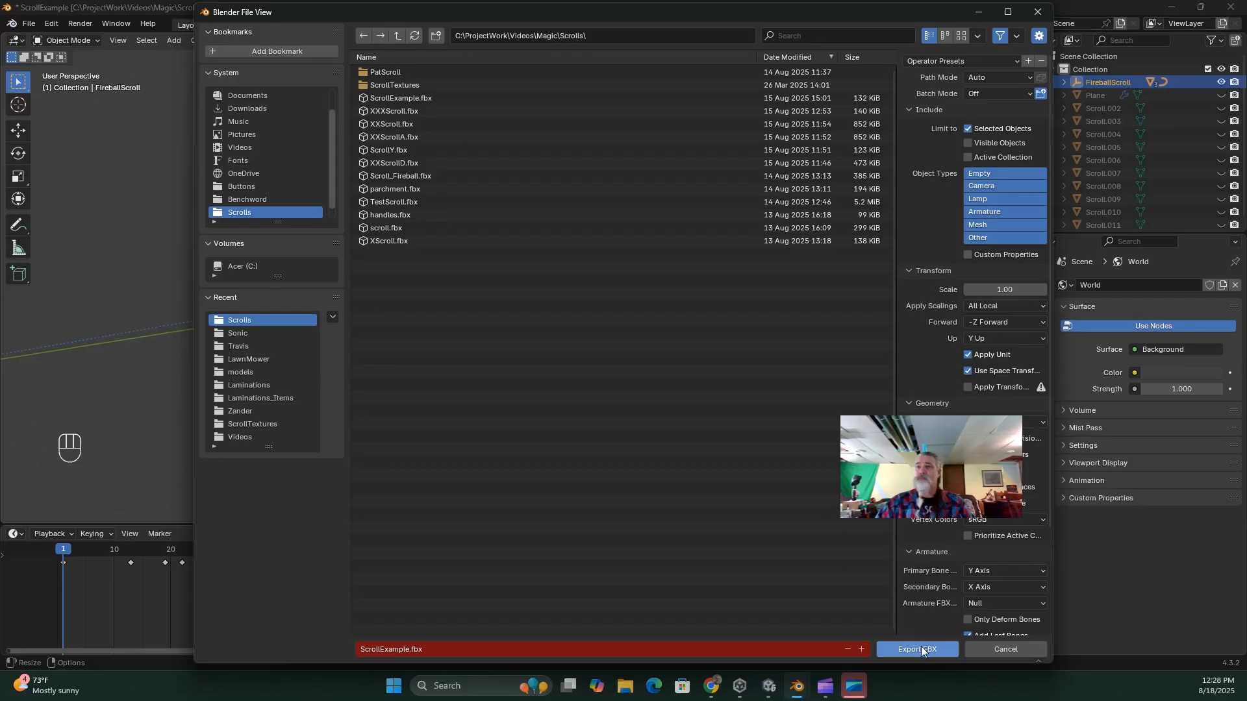
left_click(918, 650)
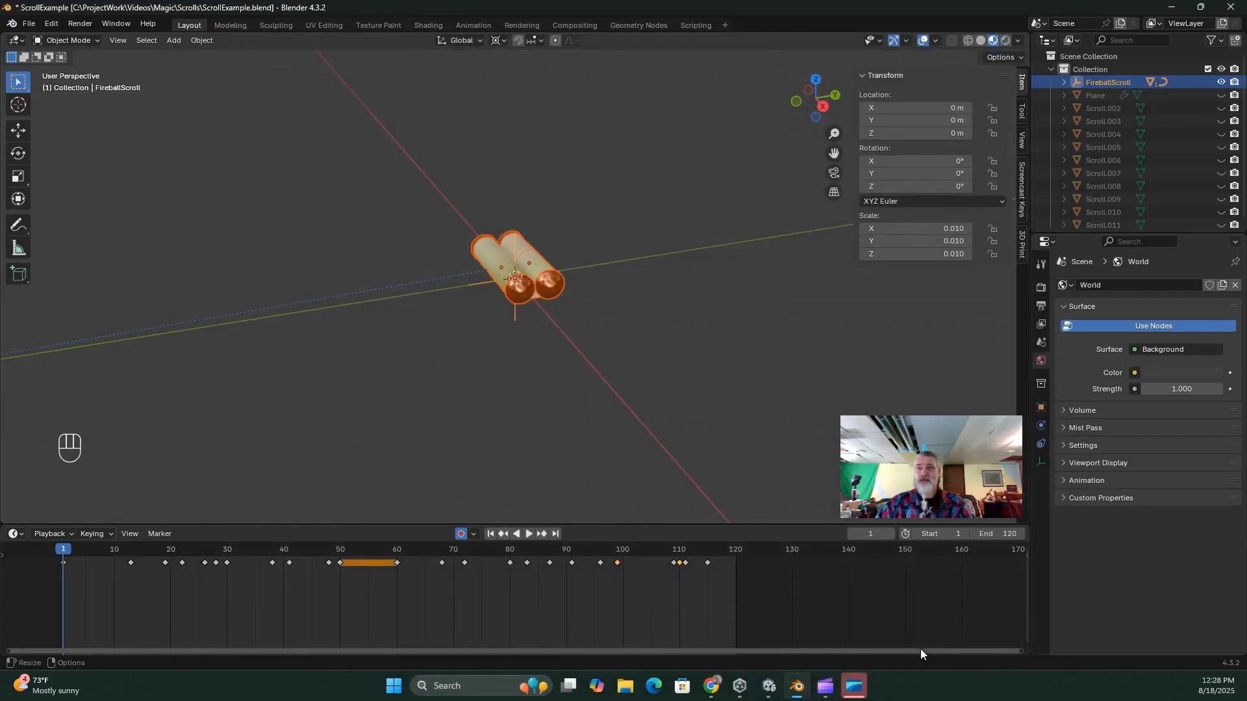
Switch to Unity and bring the exported ScrollExample FBX into the project's Assets folder.
left_click(1171, 8)
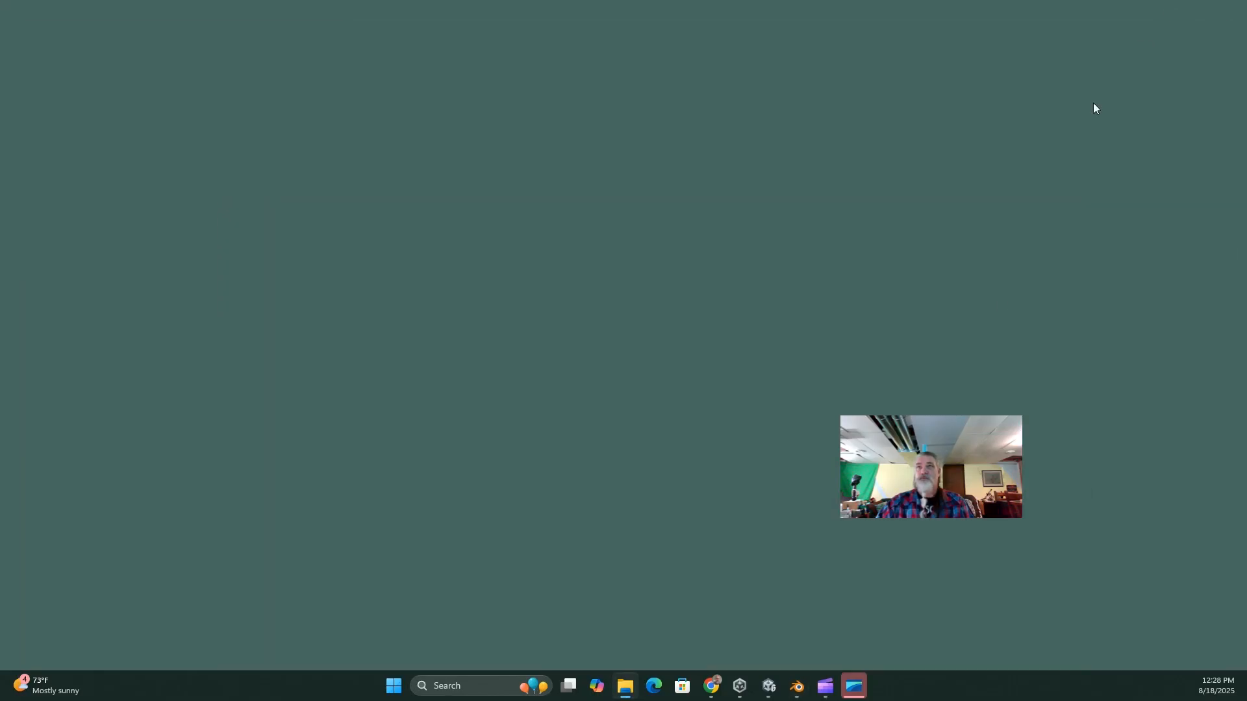
left_click(769, 686)
left_click_drag(572, 572, 572, 424)
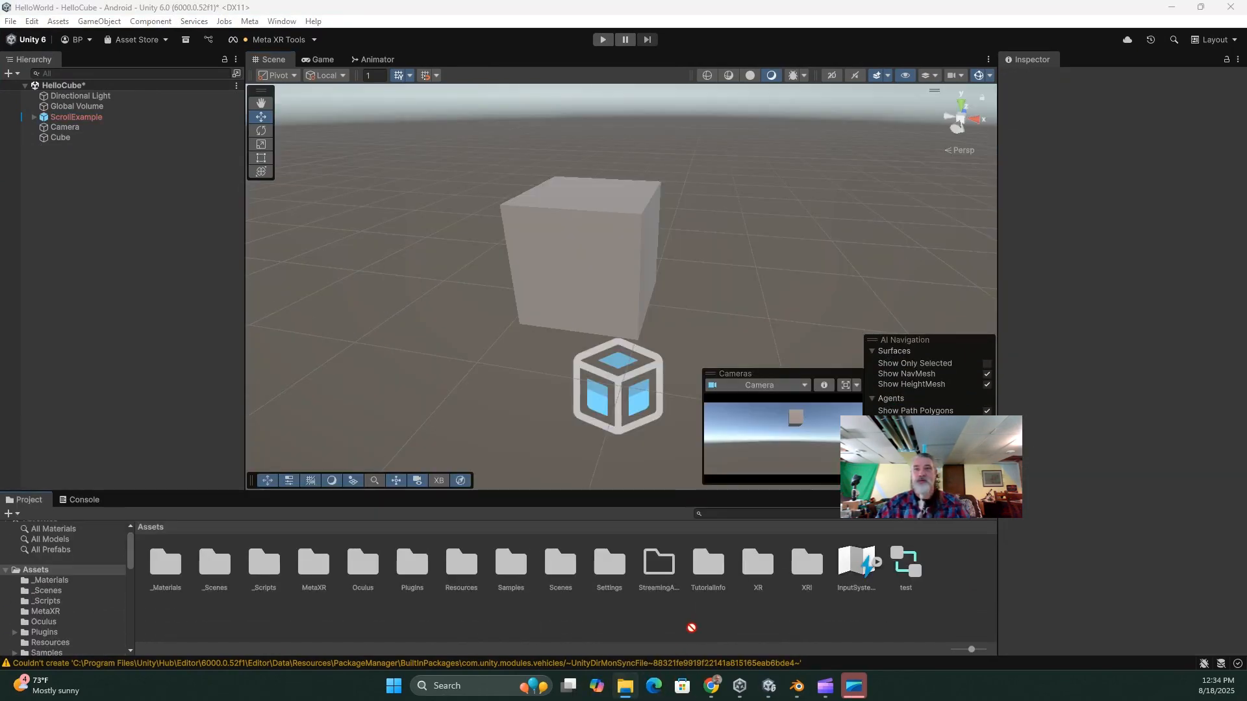
left_click_drag(697, 617, 696, 617)
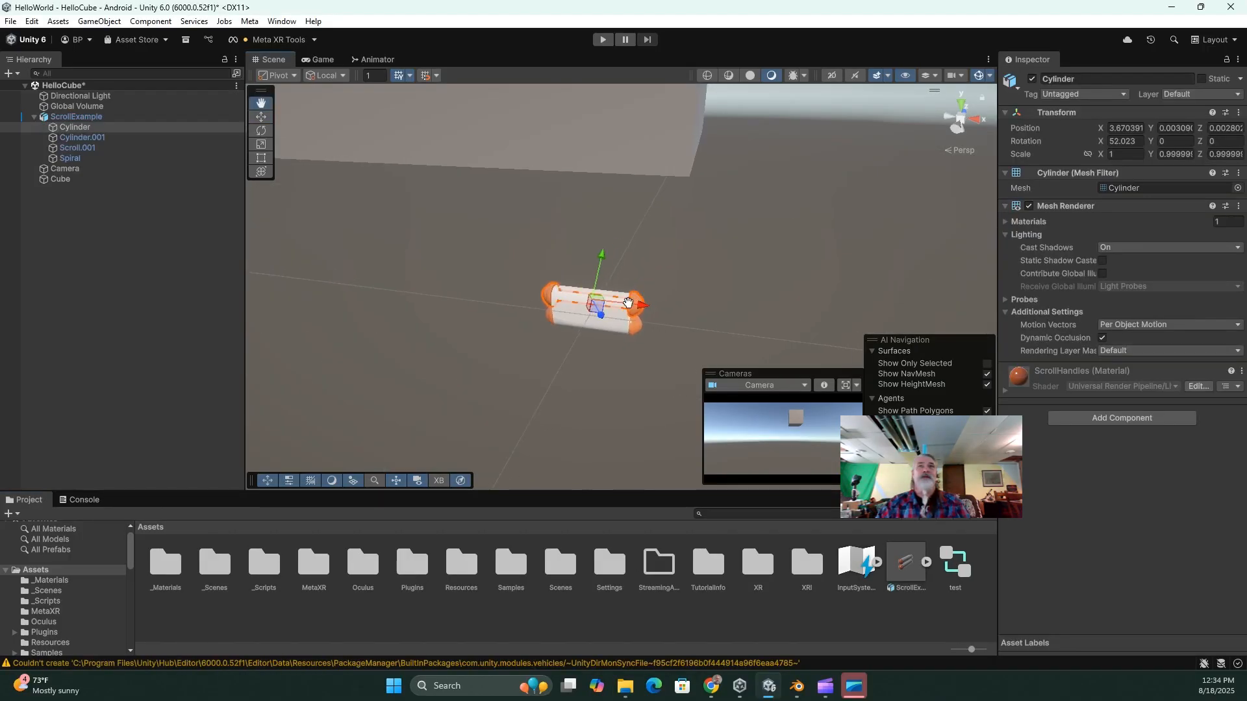
Select the ScrollExample object in the scene and raise it to about 0.13 on the Y axis.
right_click_drag(634, 302, 266, 307)
key("d")
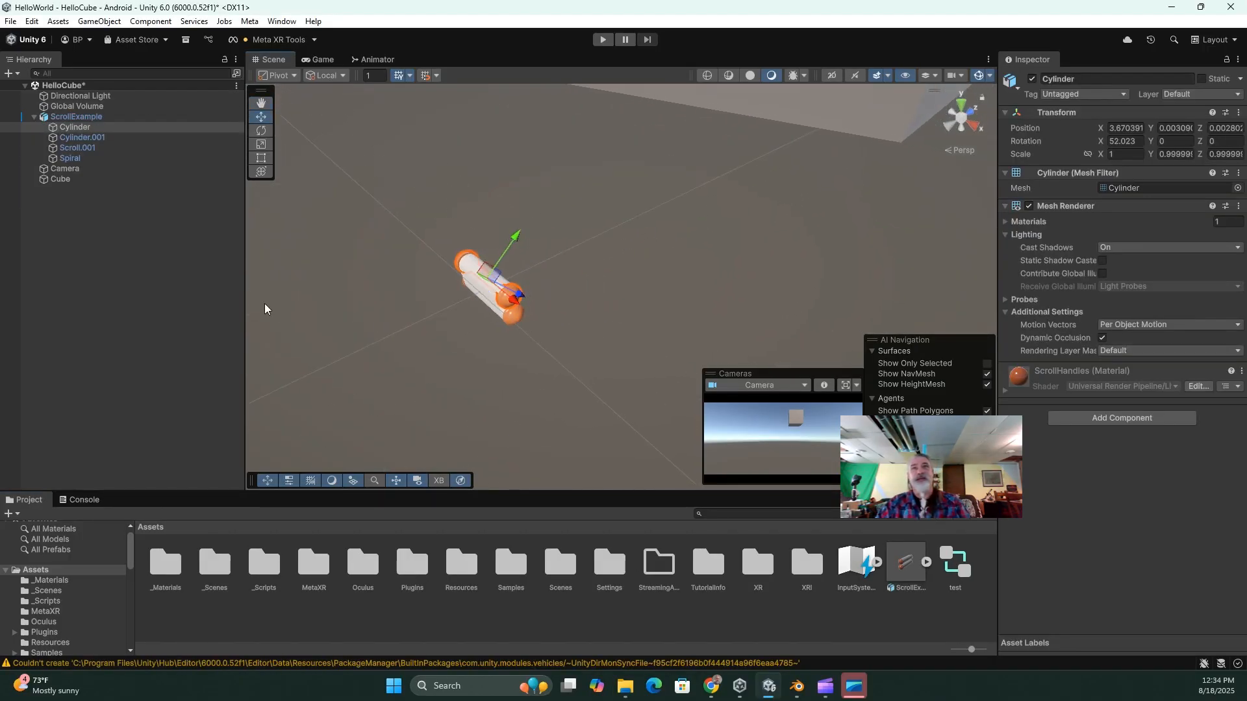
double_click(76, 117)
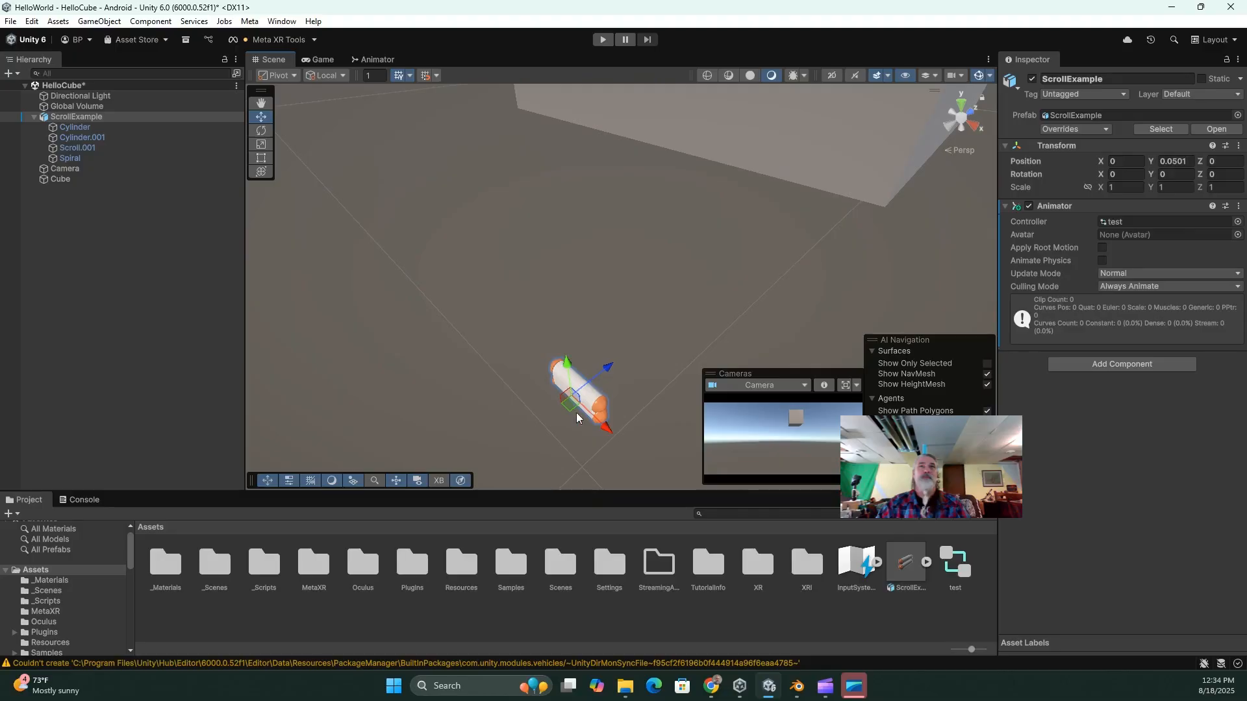
left_click_drag(566, 360, 527, 95)
scroll(539, 228, "down", 3)
middle_click_drag(540, 228, 611, 378)
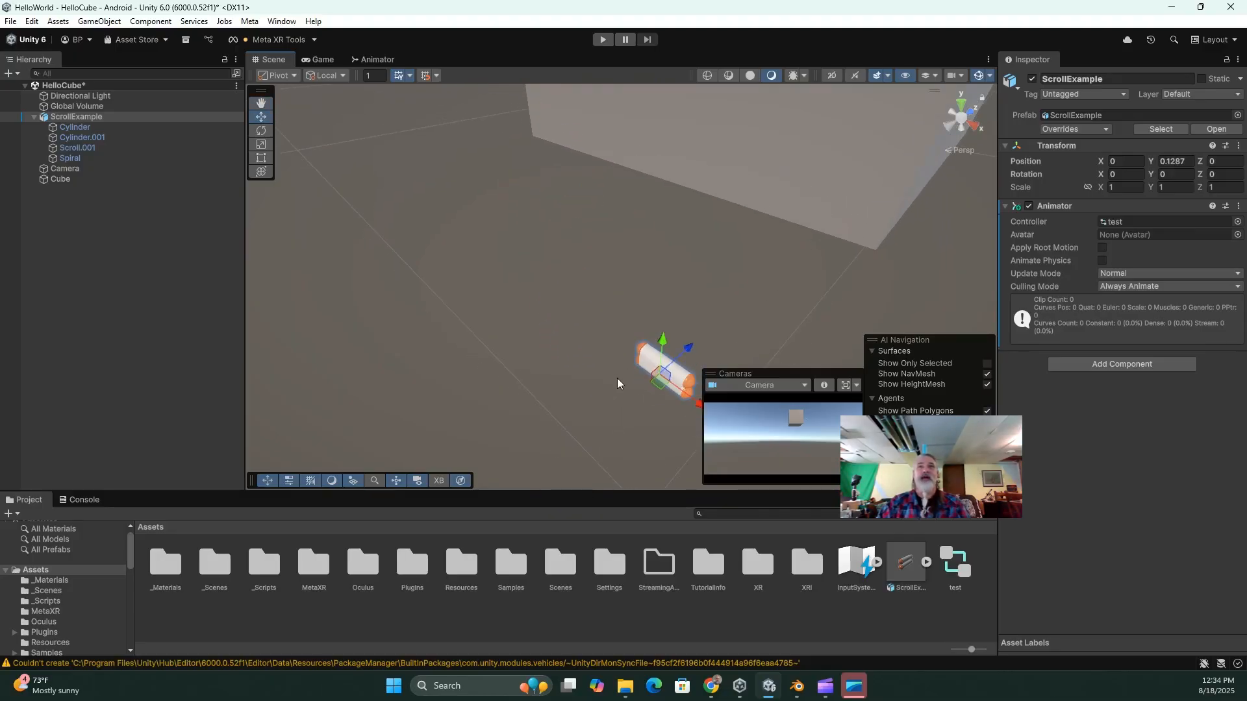
Reposition the Camera to about X -0.6, Y 0.54, Z -0.14 so it faces the scroll.
double_click(65, 169)
left_click_drag(577, 237, 571, 157)
right_click_drag(494, 186, 607, 298)
left_click_drag(681, 227, 683, 207)
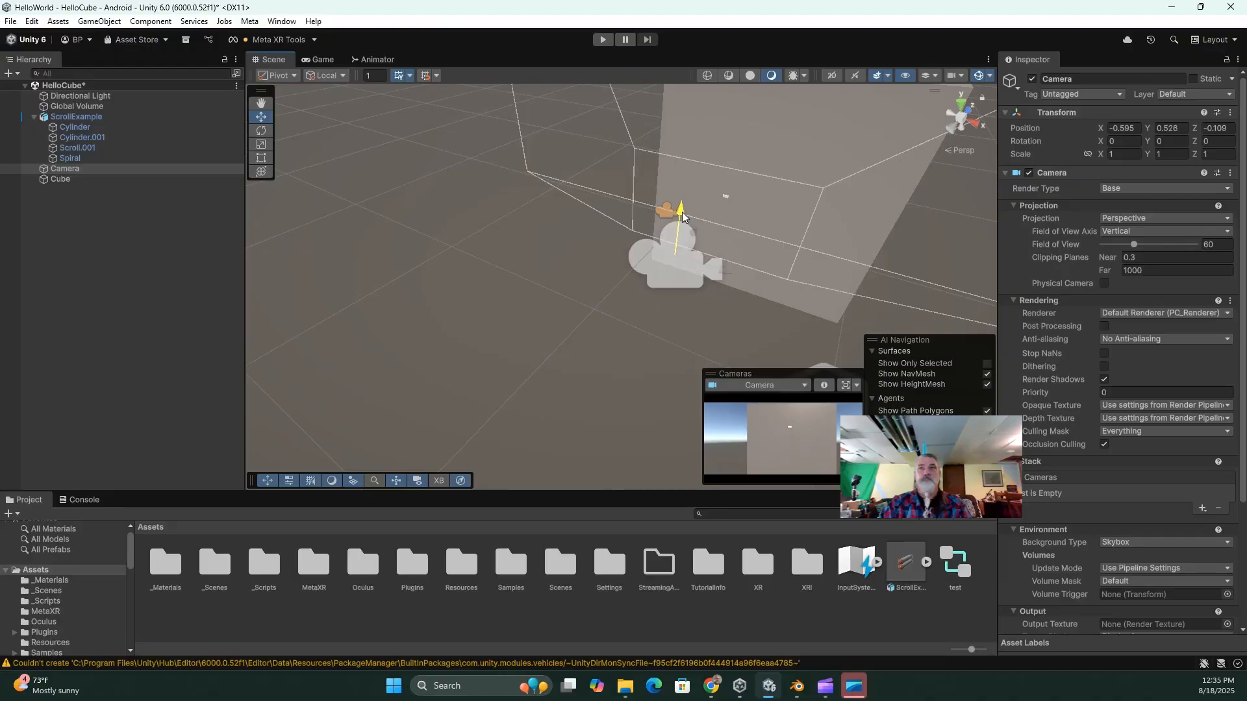
right_click_drag(680, 229, 690, 262)
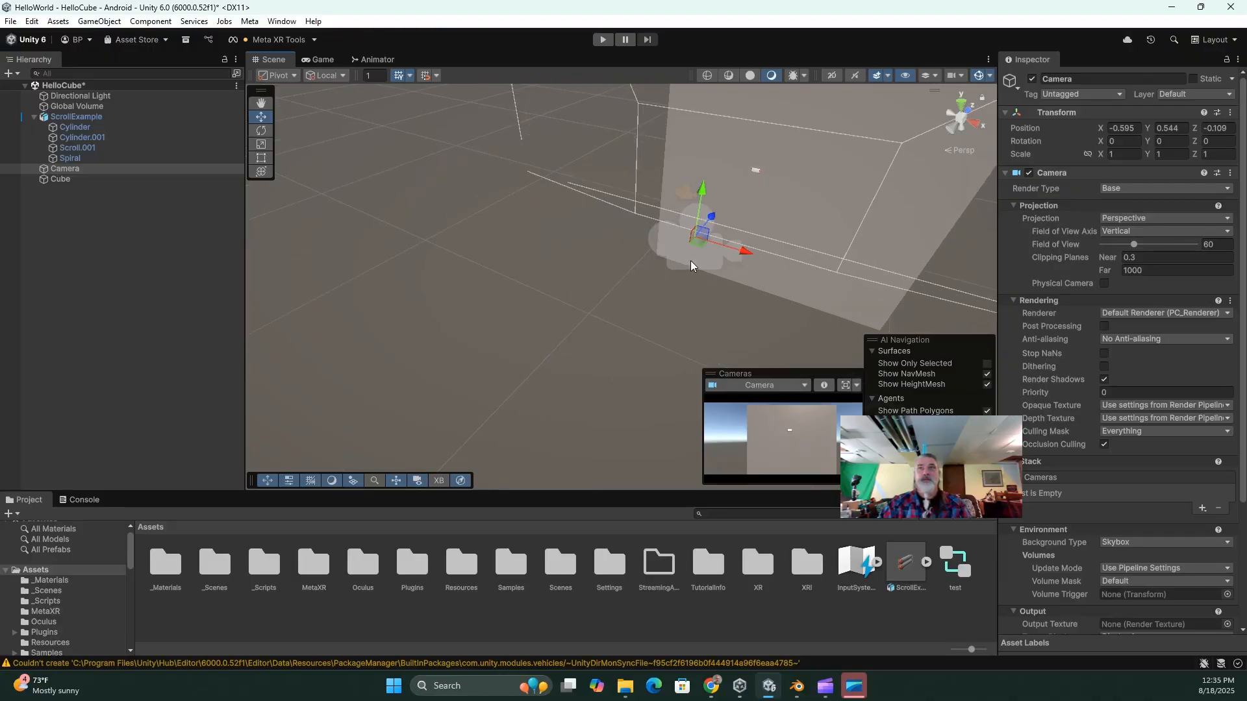
left_click_drag(711, 213, 747, 209)
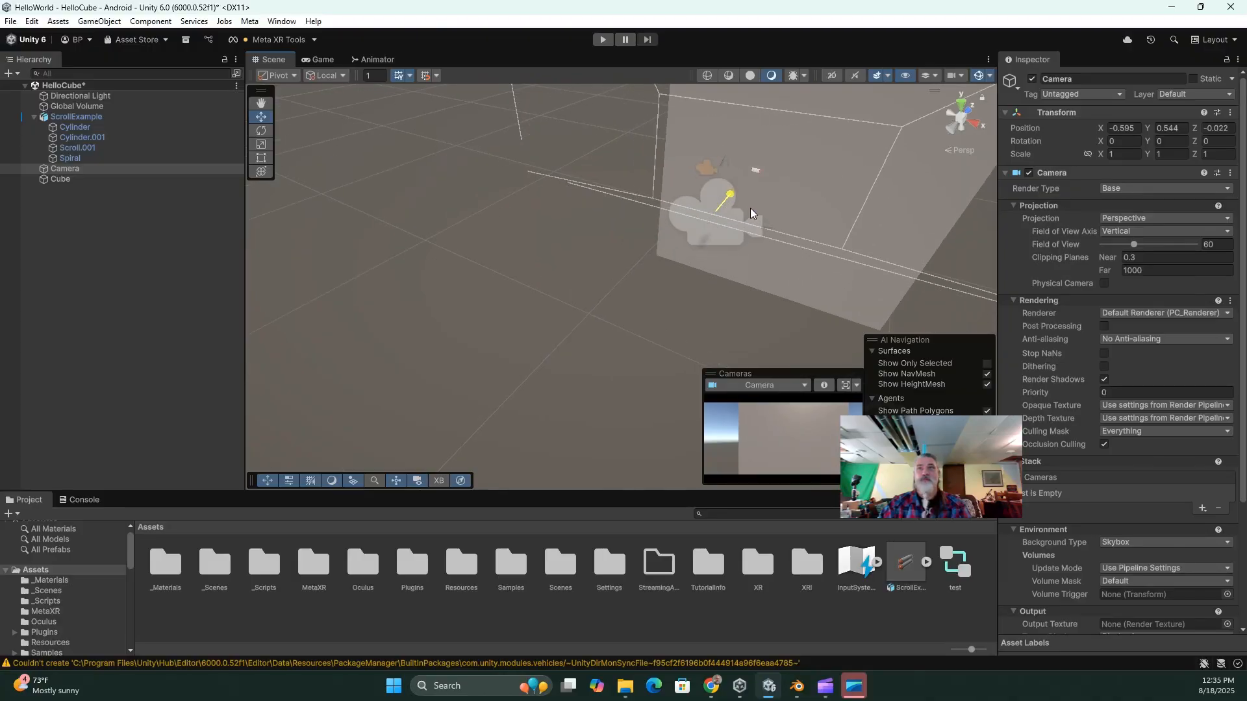
Collapse the ScrollExample hierarchy and assign the test animator controller to that object.
left_click(34, 117)
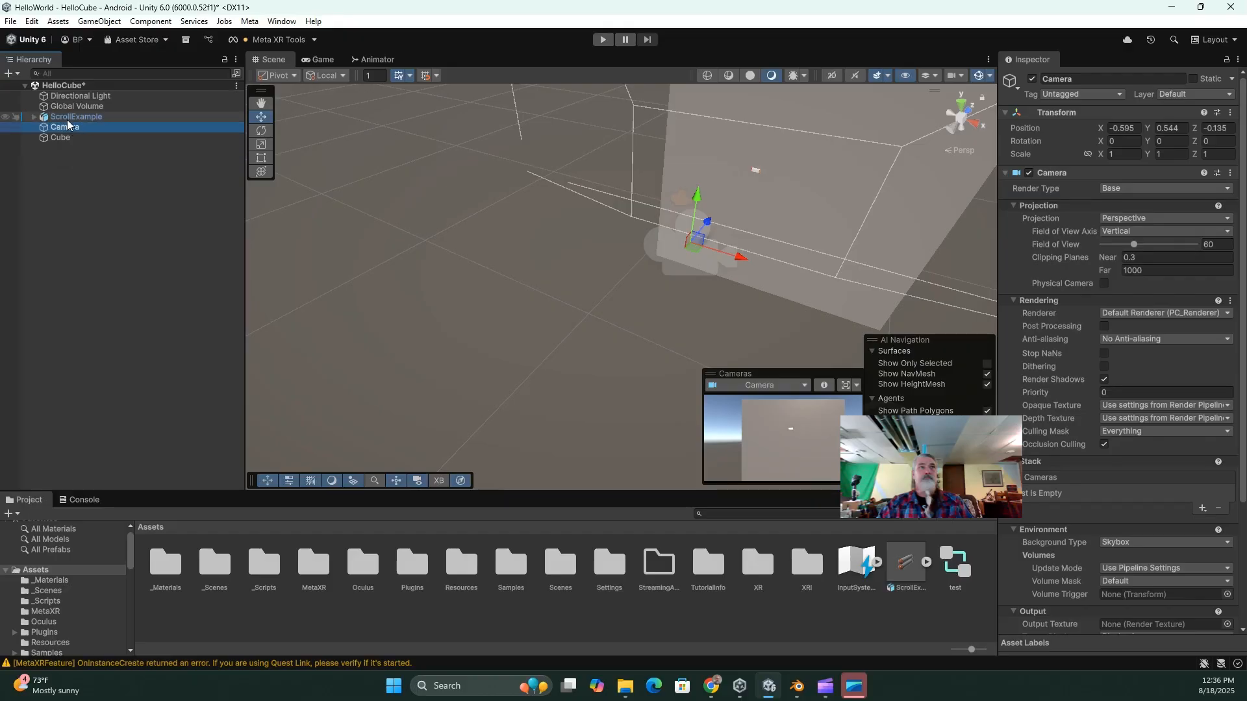
left_click(67, 117)
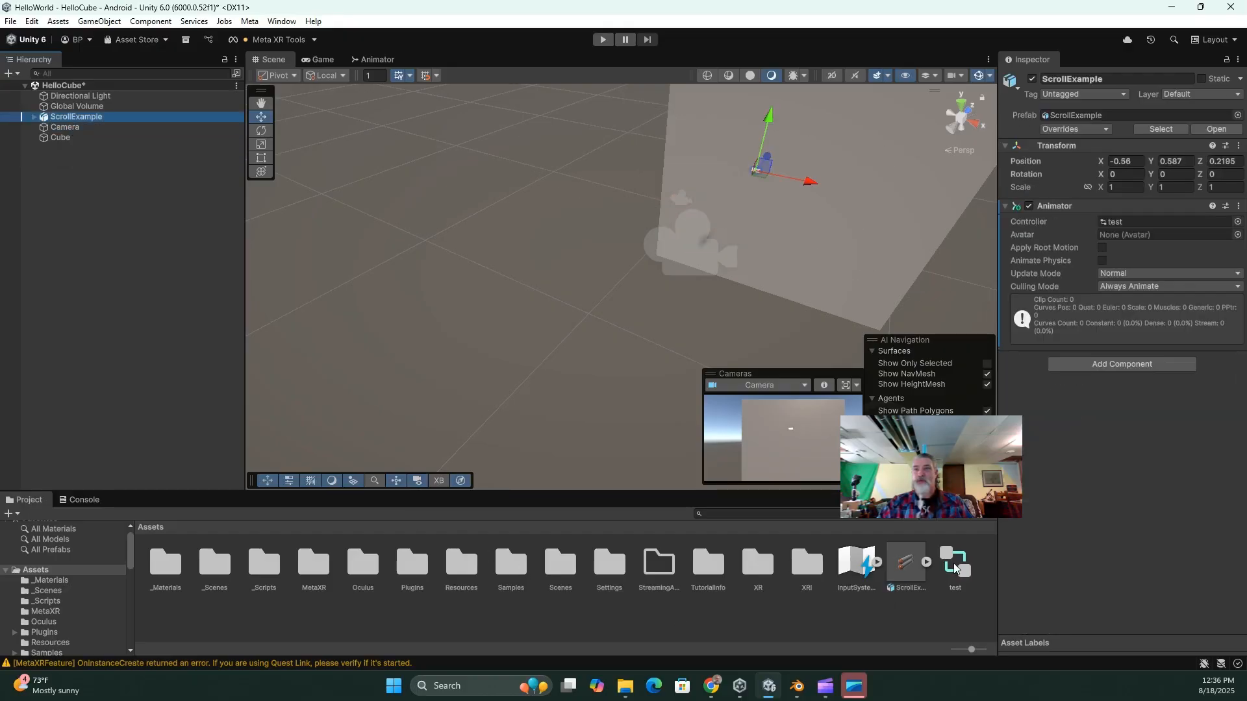
left_click_drag(953, 563, 88, 121)
Clear the selection and run the scene in Play mode to check the scroll's size and animation, ending with playback stopped.
left_click(444, 112)
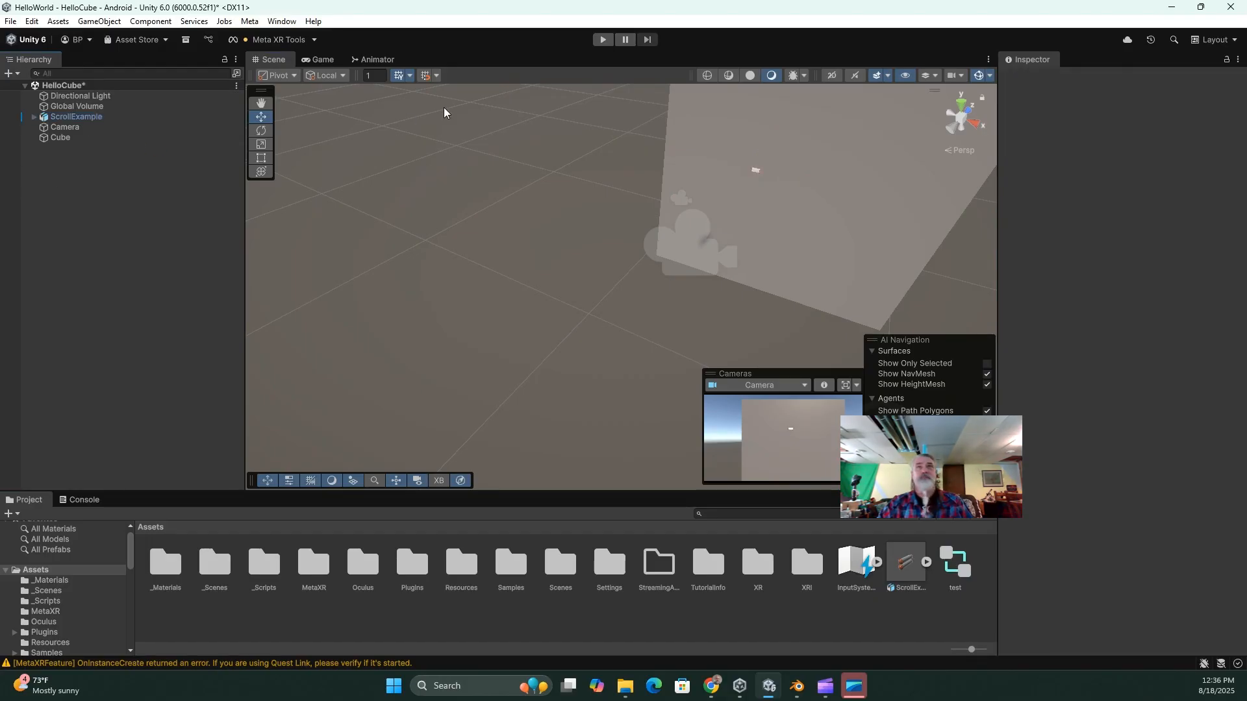
left_click(603, 39)
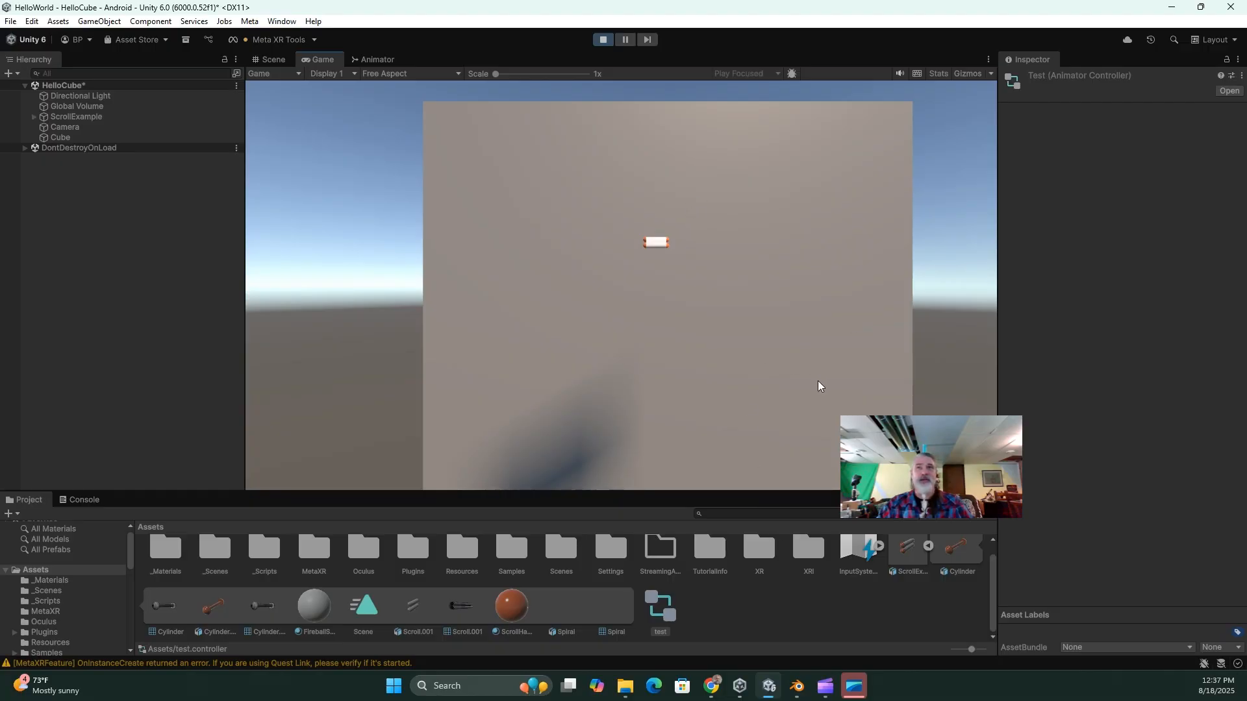
left_click(603, 40)
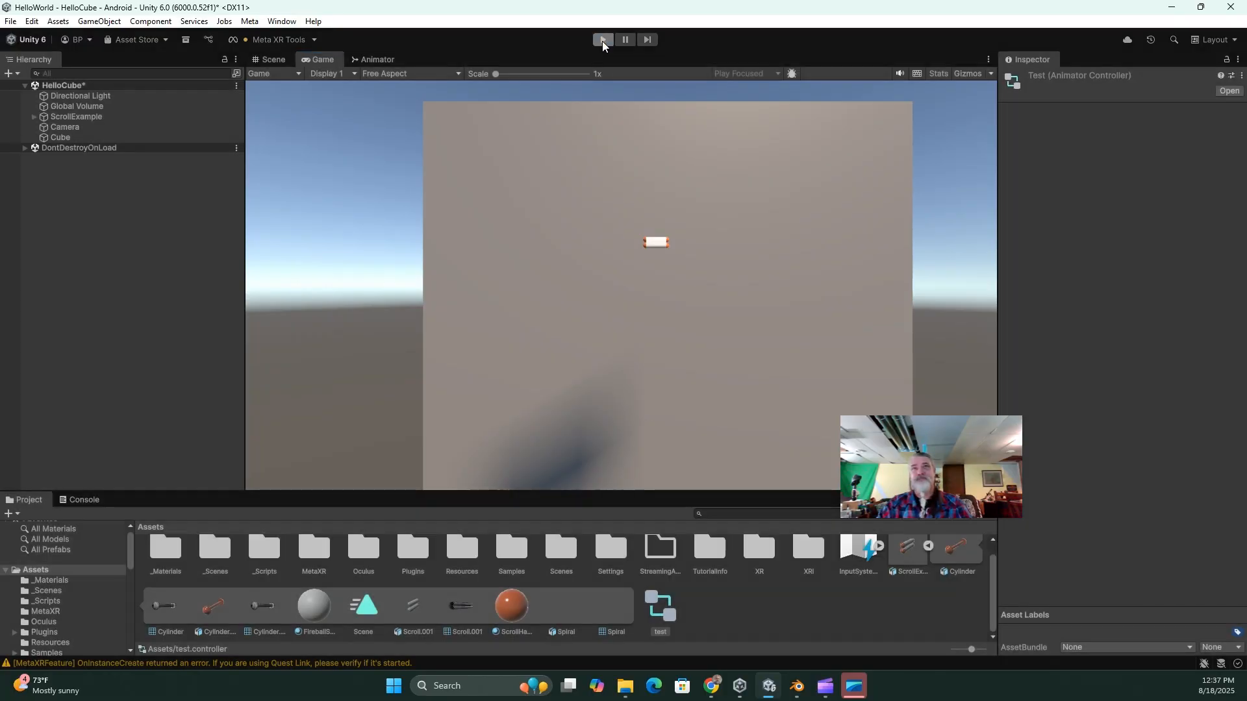